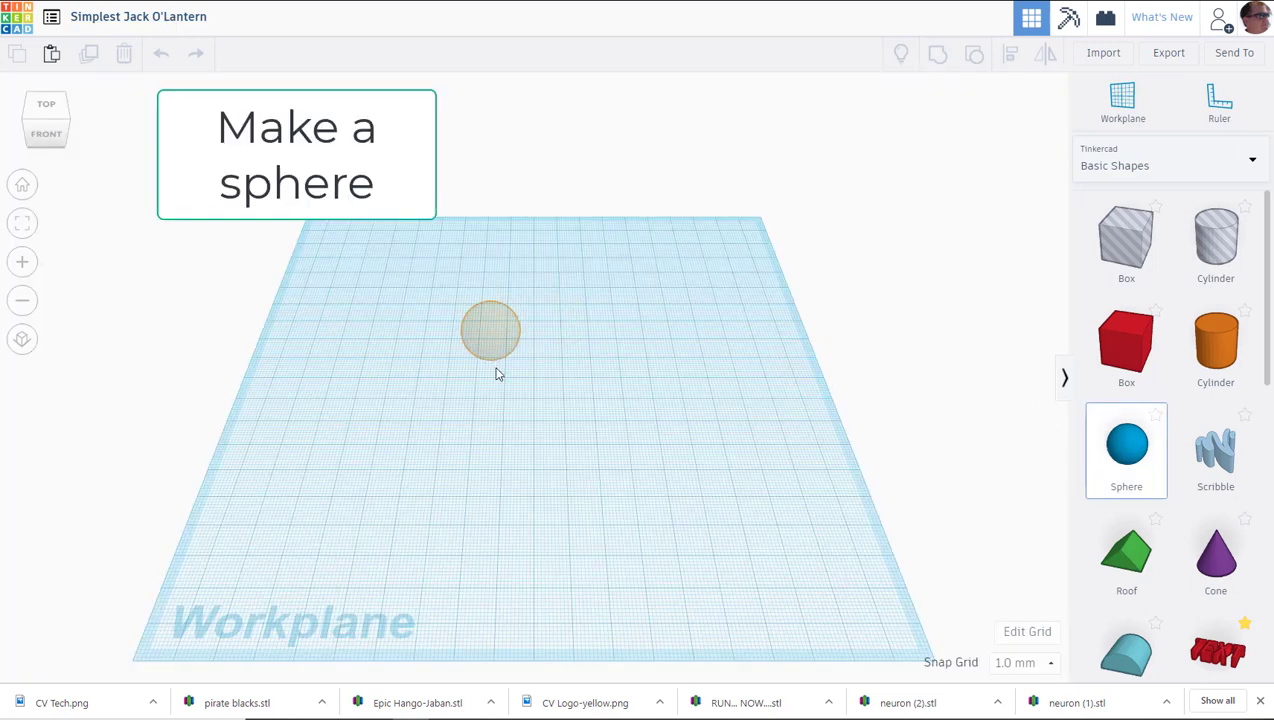
- Place a sphere on the workplane, enlarge it to 64 mm and smooth it with 24 steps
left_click(497, 368)
left_click_drag(520, 373, 660, 470)
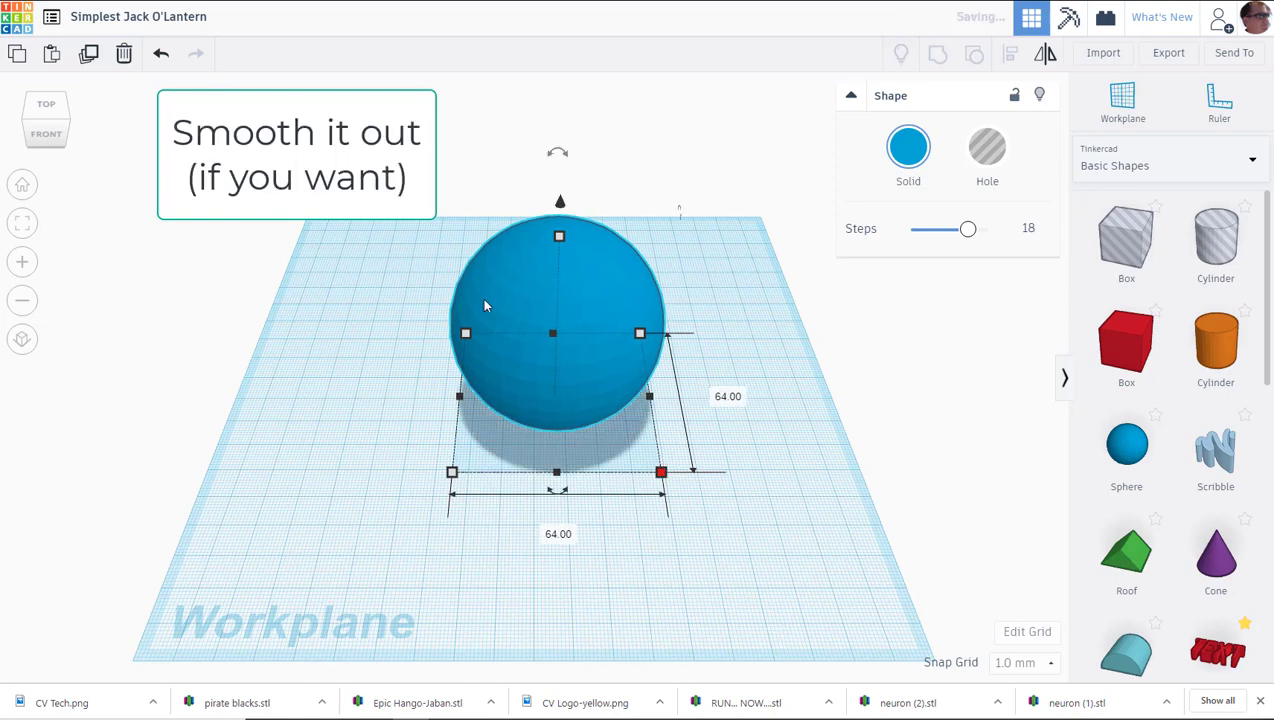
left_click_drag(997, 235, 1040, 242)
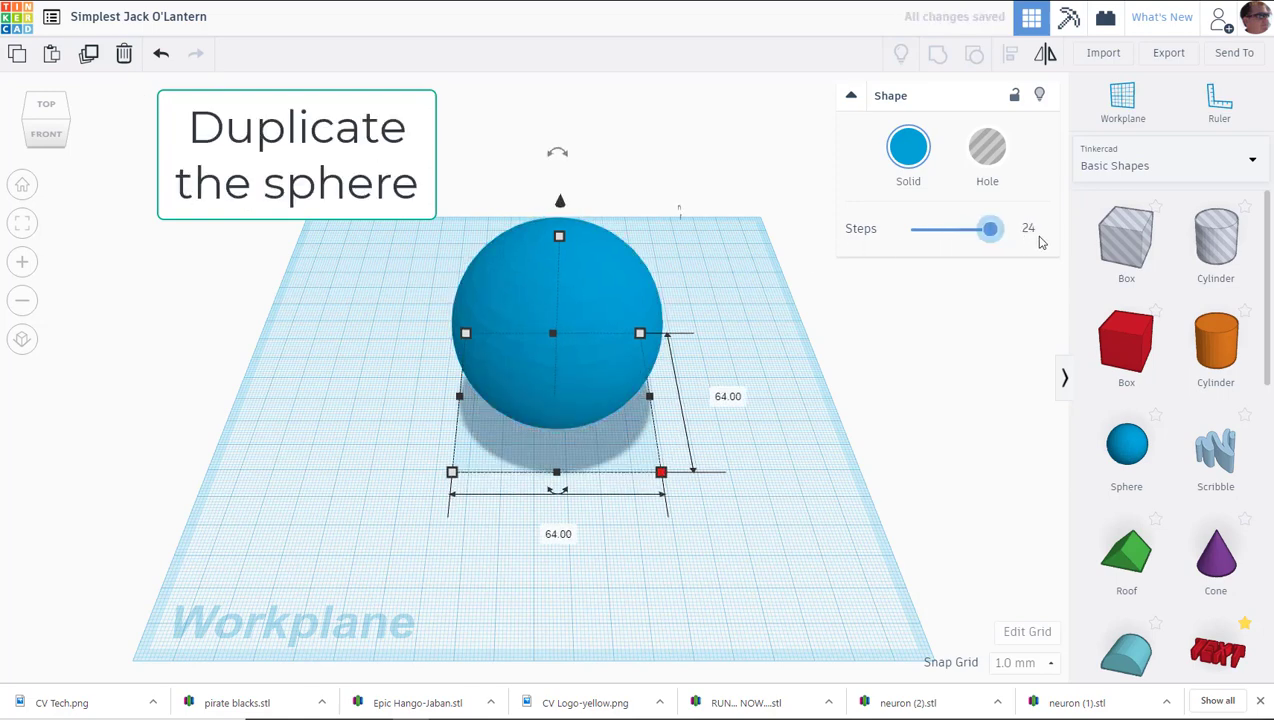
- Duplicate the sphere off to one side, turn the copy into a hole and make it slightly smaller than the original
left_click(92, 56)
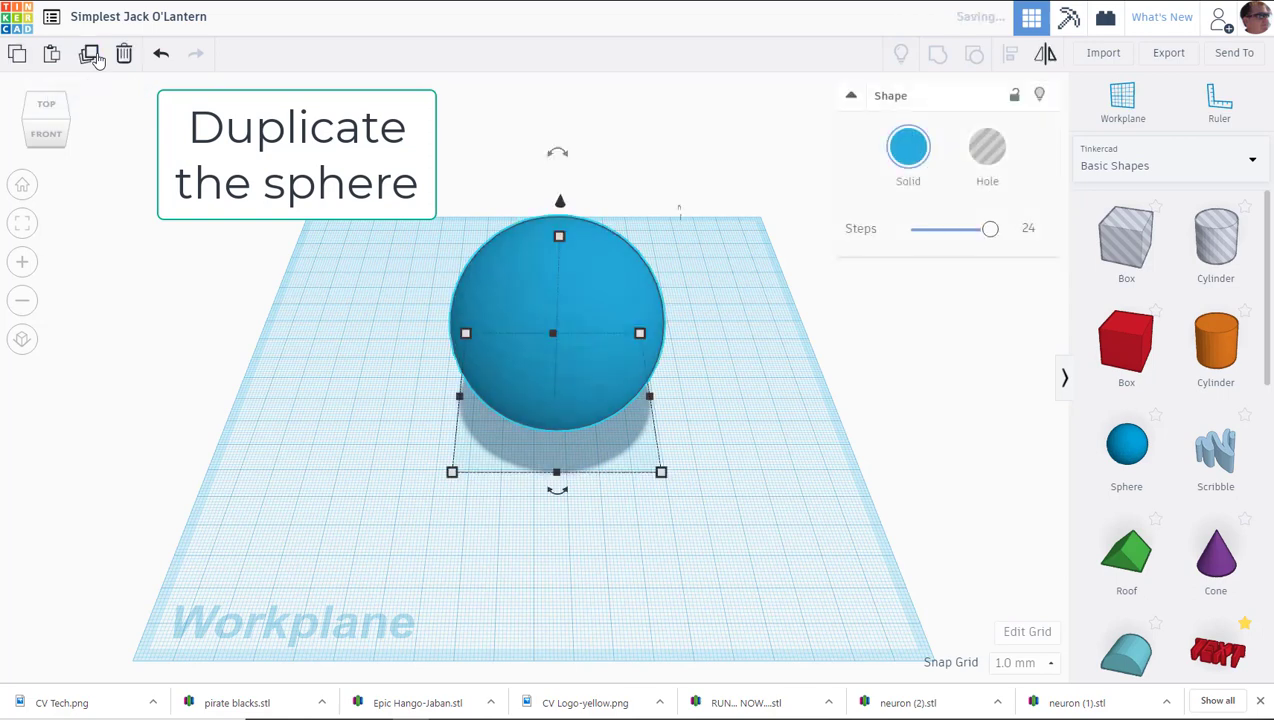
left_click_drag(549, 309, 632, 312)
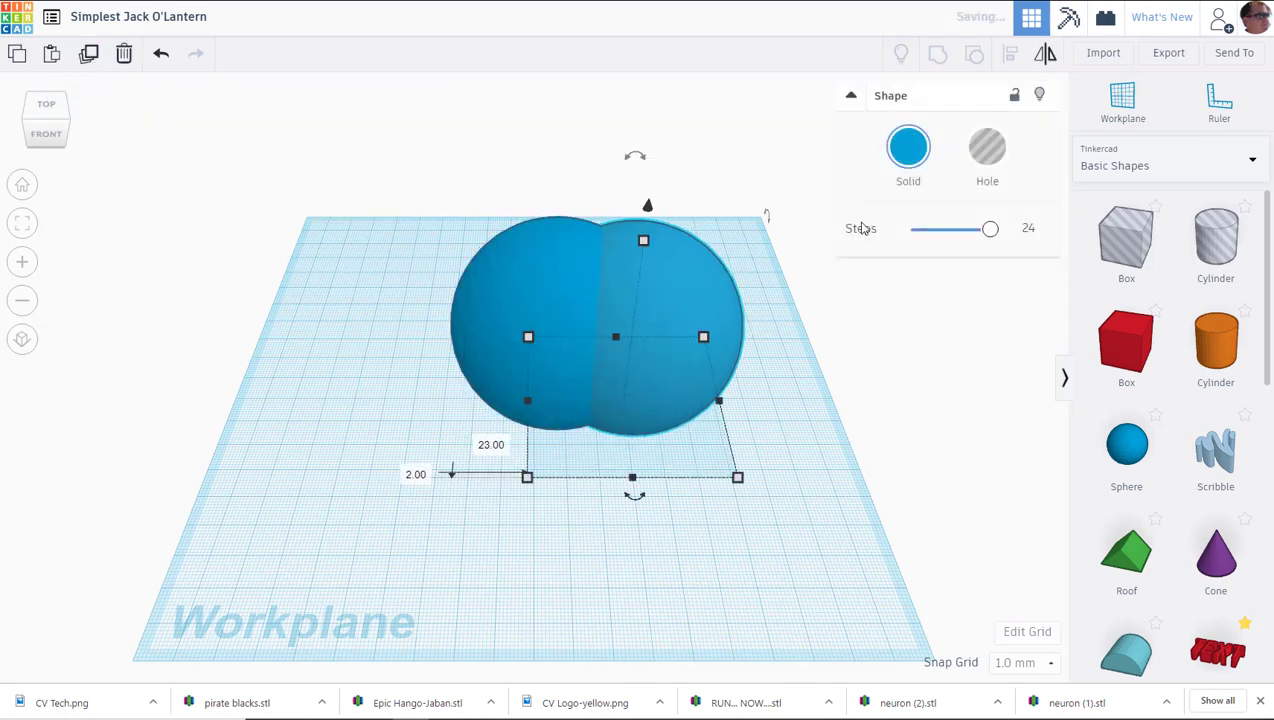
left_click(987, 152)
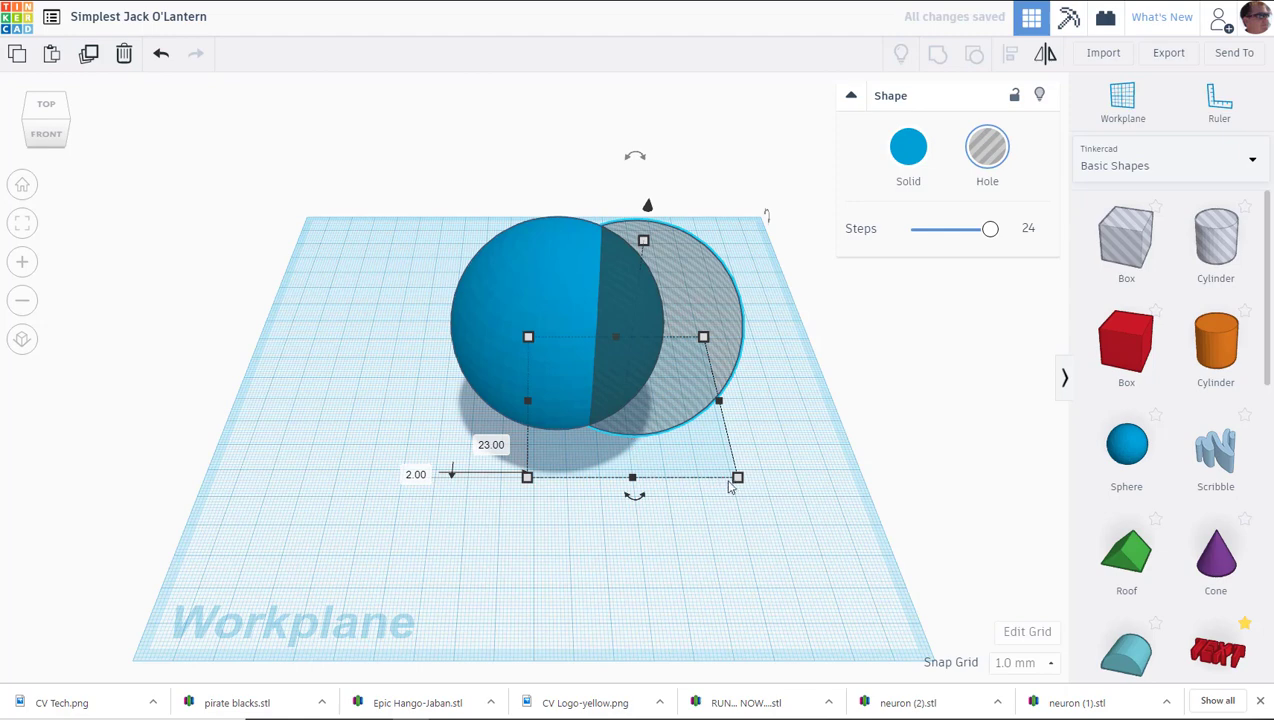
left_click_drag(738, 476, 726, 474)
- Align the solid sphere and the hole sphere on their centres and group them into a hollow shell
left_click_drag(747, 188, 522, 400)
left_click_drag(476, 479, 476, 479)
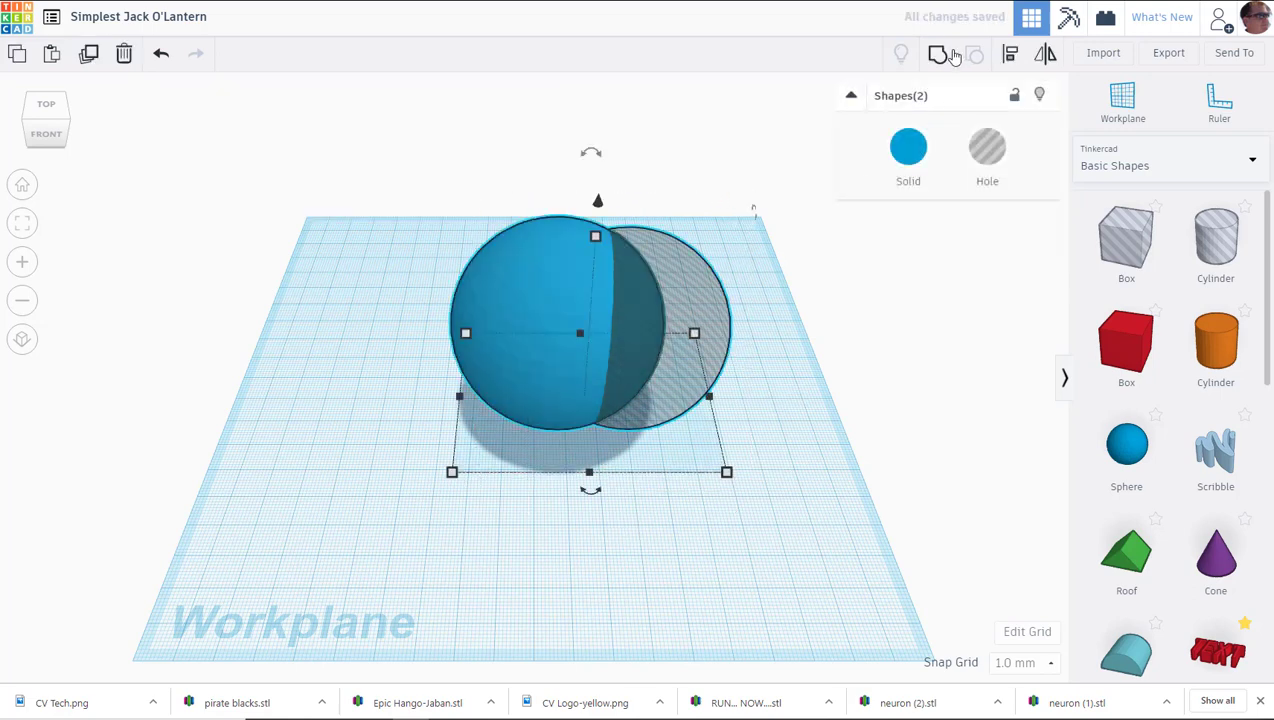
left_click(1011, 58)
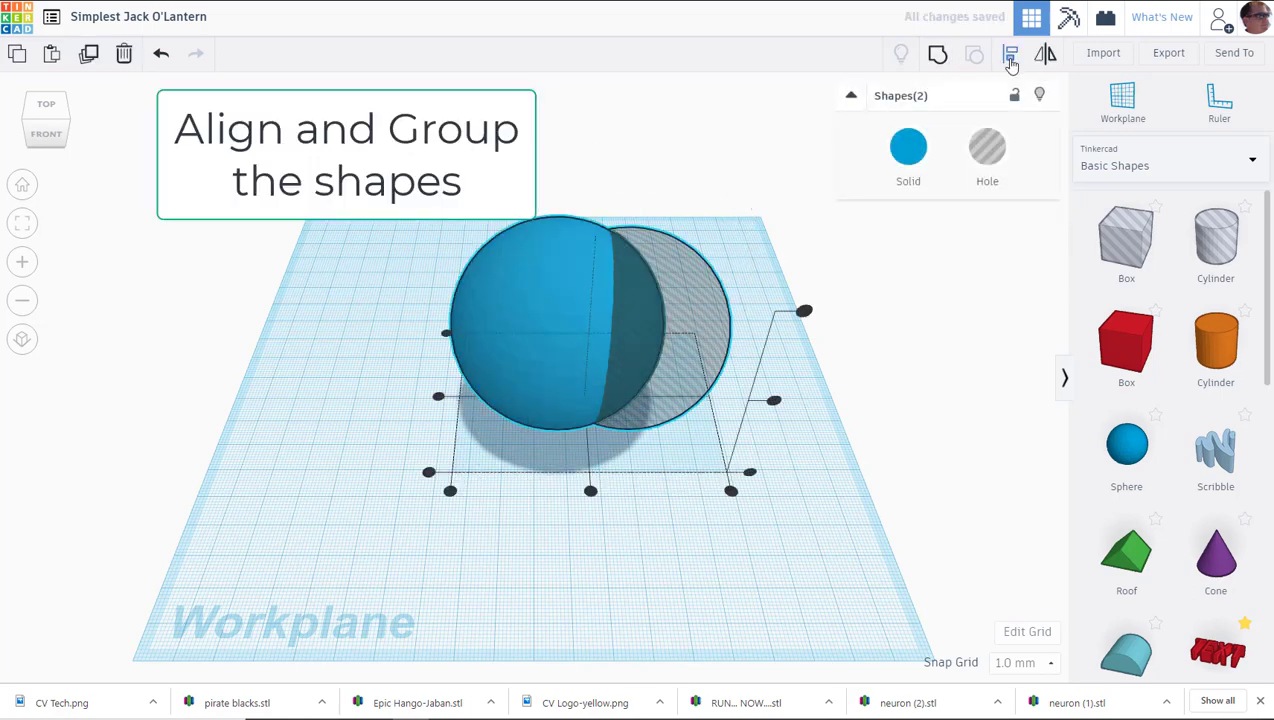
left_click(590, 490)
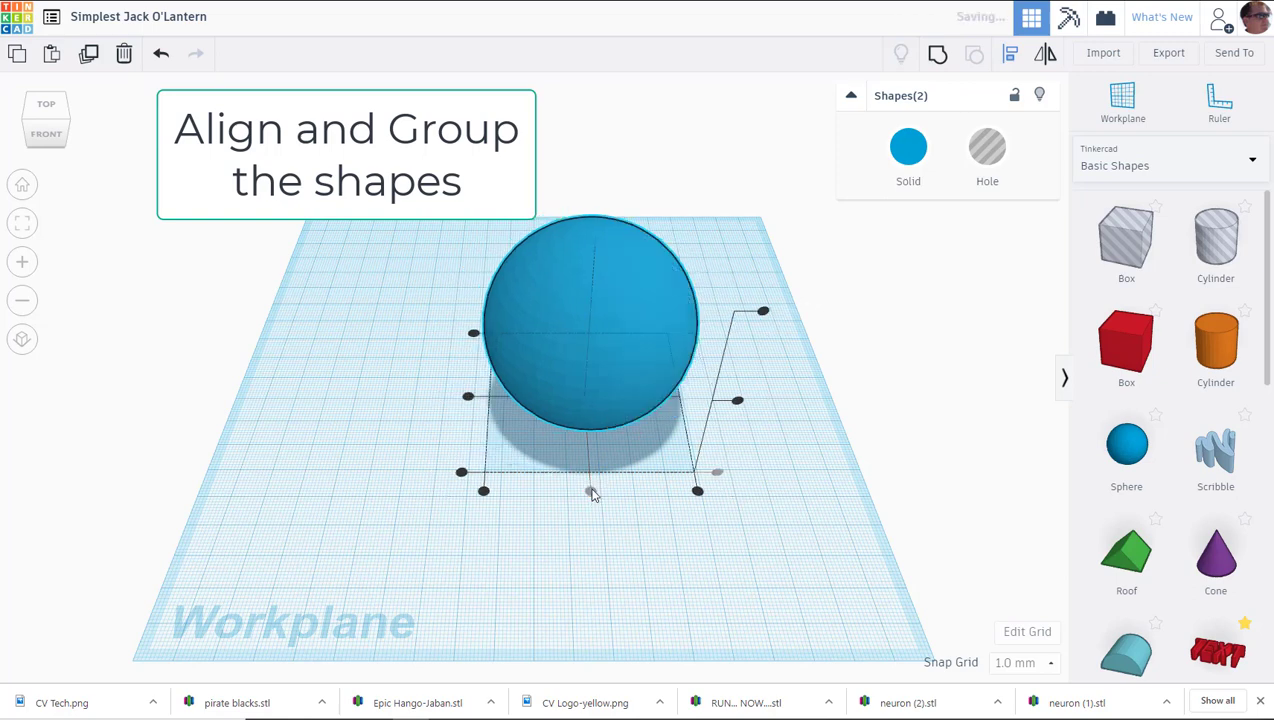
left_click(470, 398)
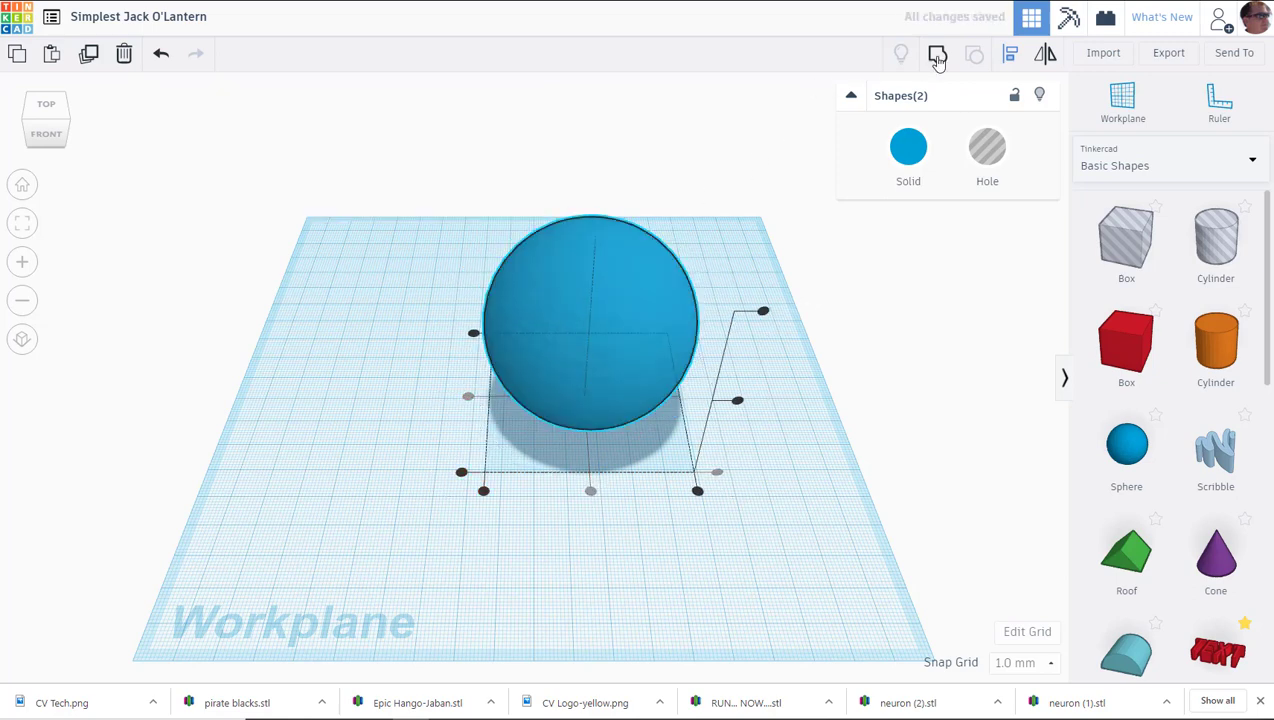
left_click(937, 56)
- Place a box hole under the sphere, widen it beyond the sphere's base and set its height to 5 mm
left_click_drag(1113, 245, 686, 543)
left_click_drag(520, 476, 556, 428)
left_click_drag(583, 366, 585, 403)
right_click_drag(746, 649, 744, 572)
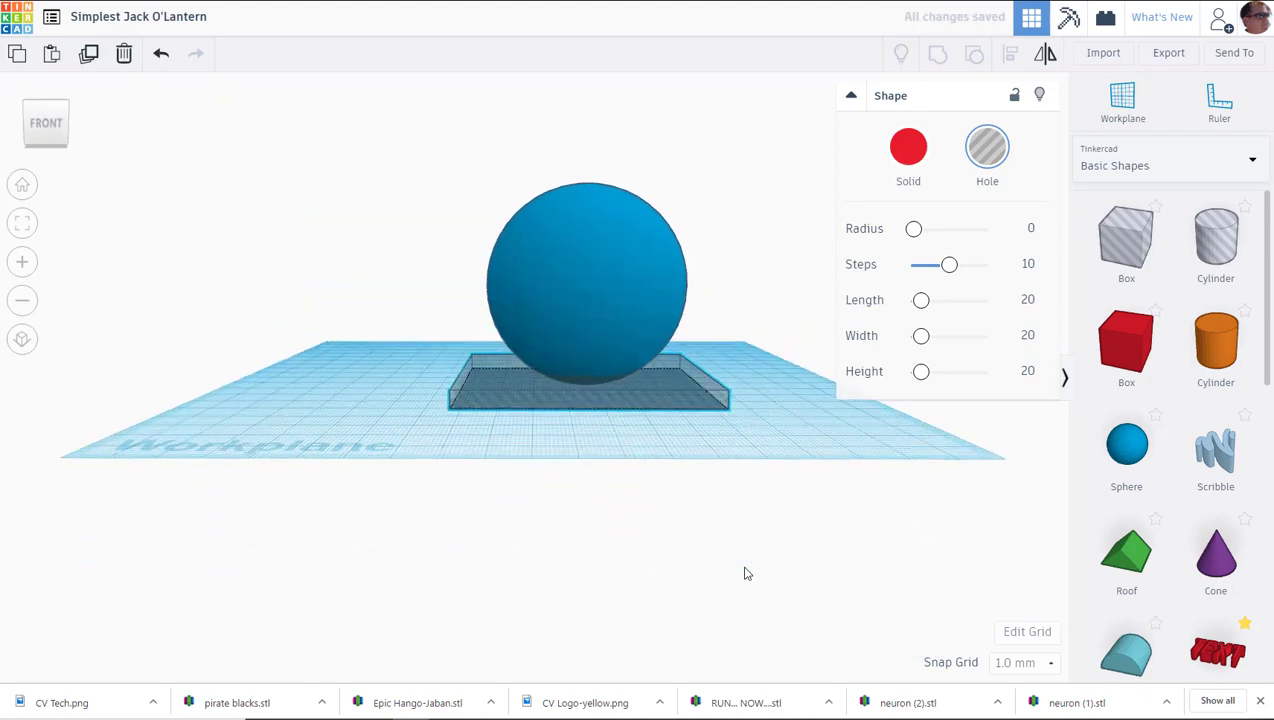
left_click(644, 400)
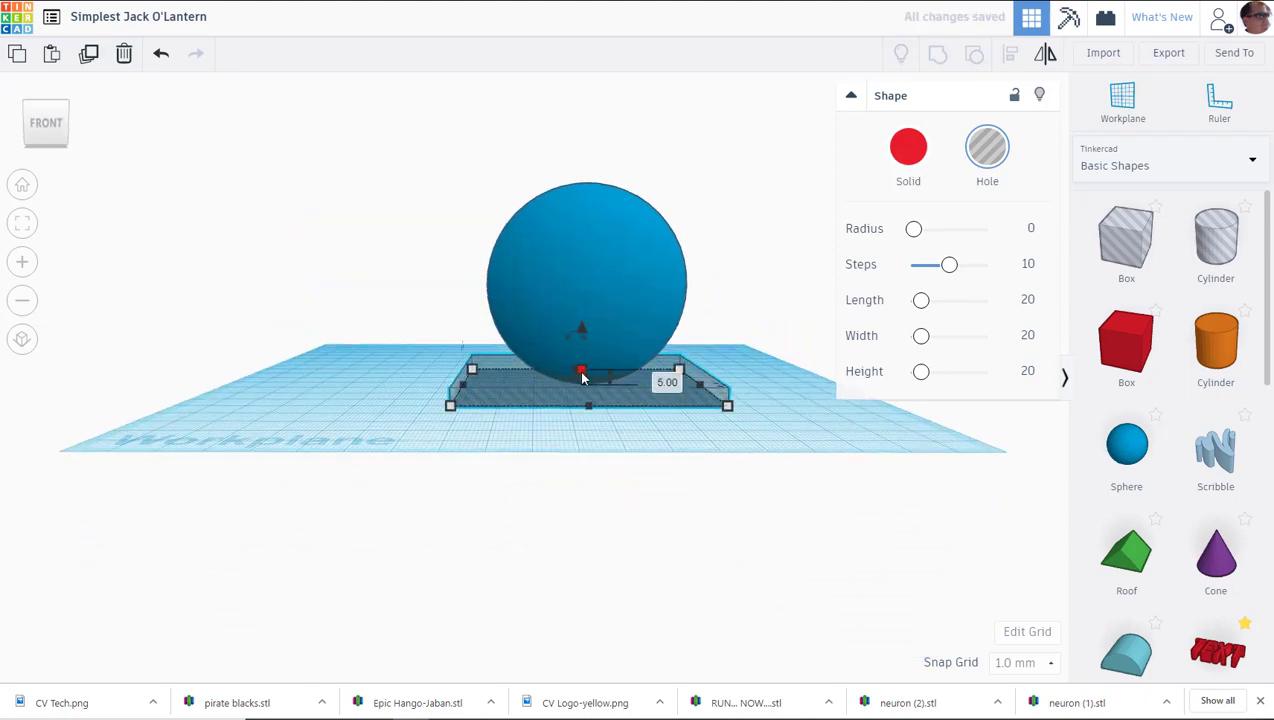
- Group the sphere with the box hole to cut a flat base, and drop the result onto the workplane
left_click_drag(386, 228, 764, 498)
left_click(937, 60)
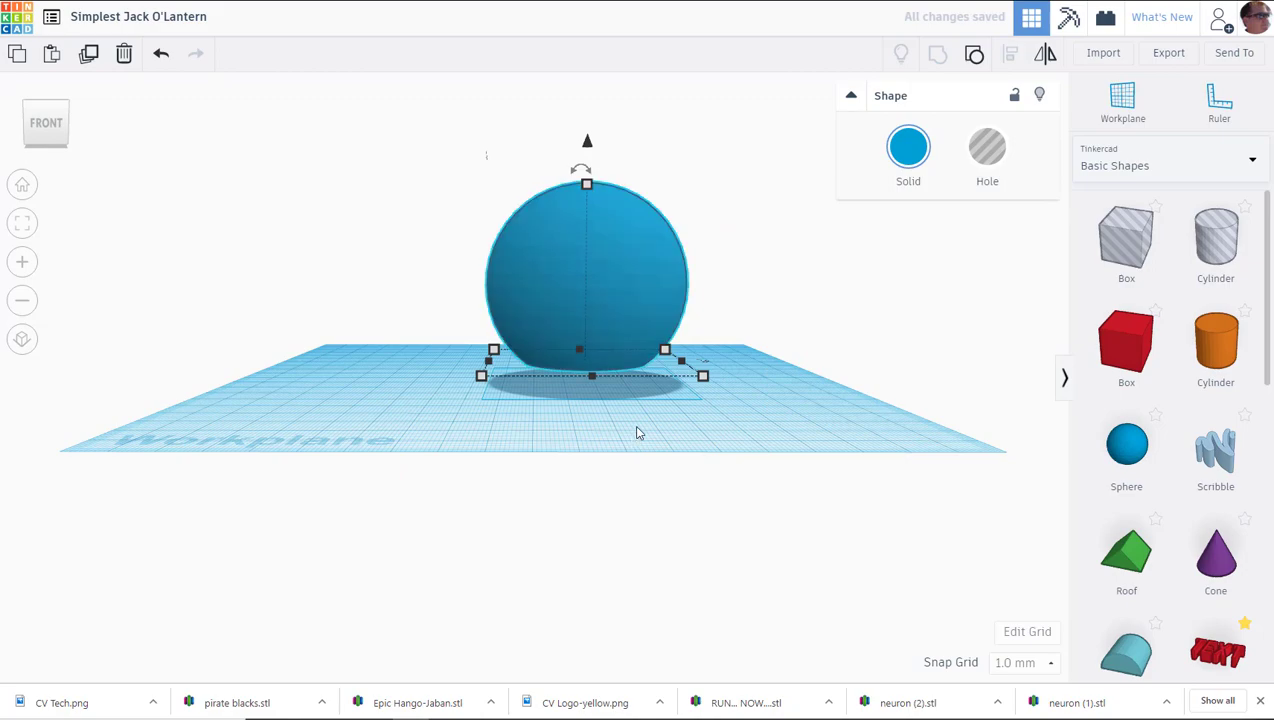
right_click_drag(633, 424, 620, 487)
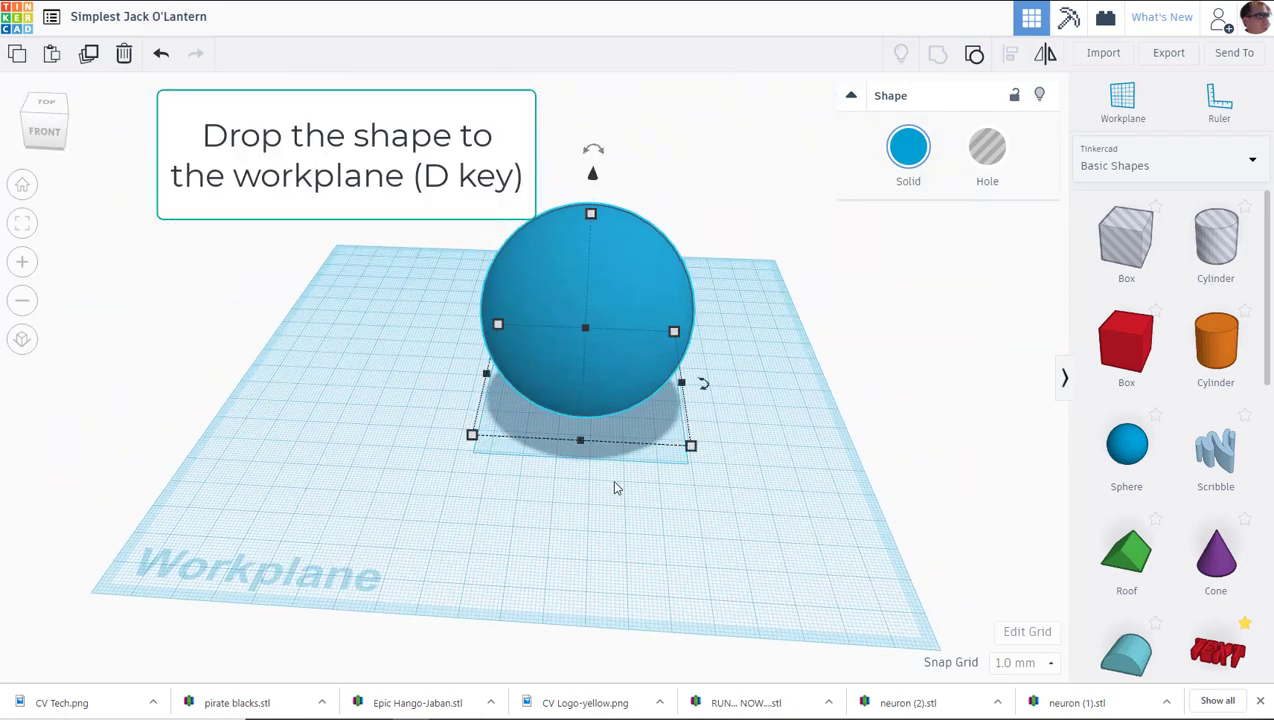
key("d")
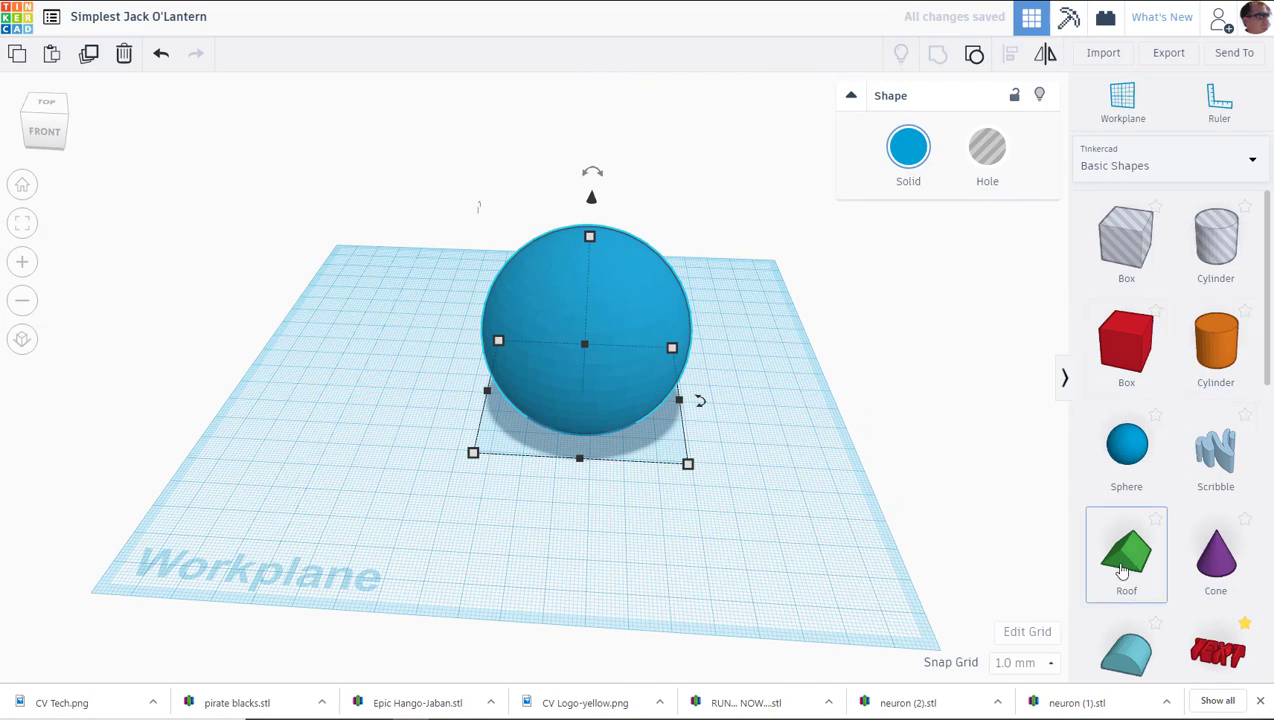
- Add two Roof shapes as eyes on the front of the sphere and raise the second to the height of the first
left_click_drag(1122, 568, 546, 341)
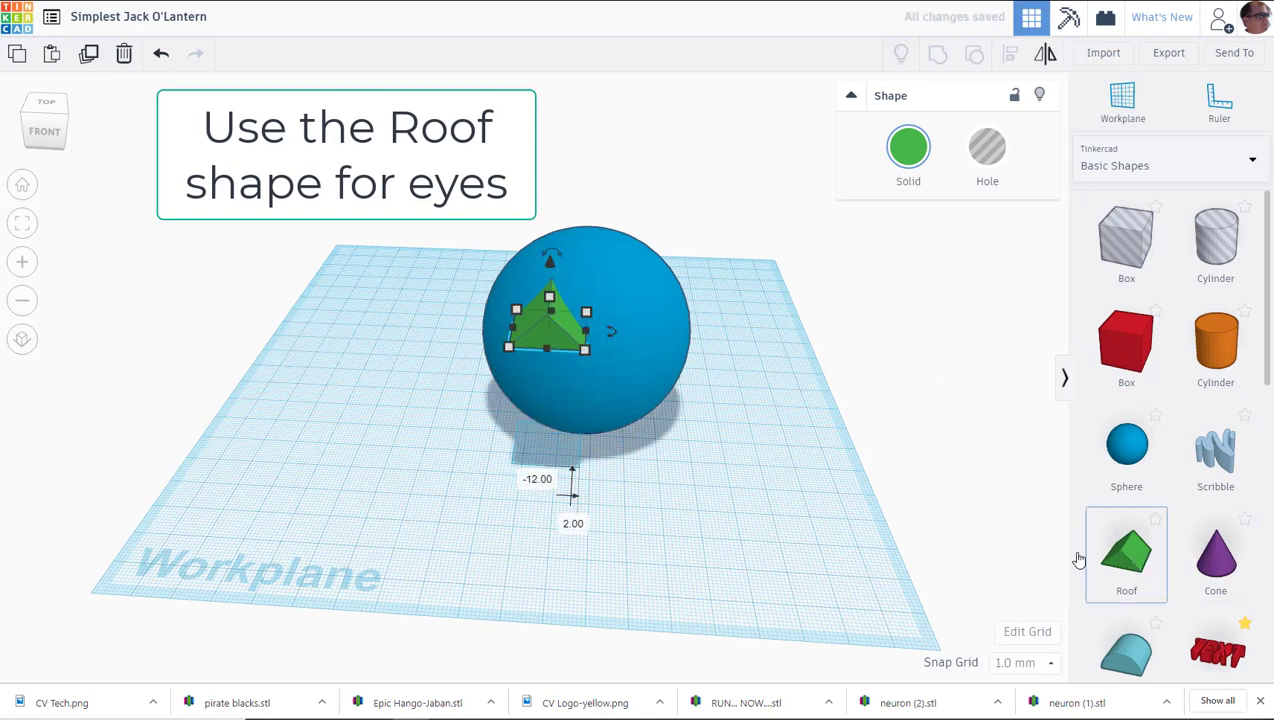
left_click_drag(1126, 556, 628, 436)
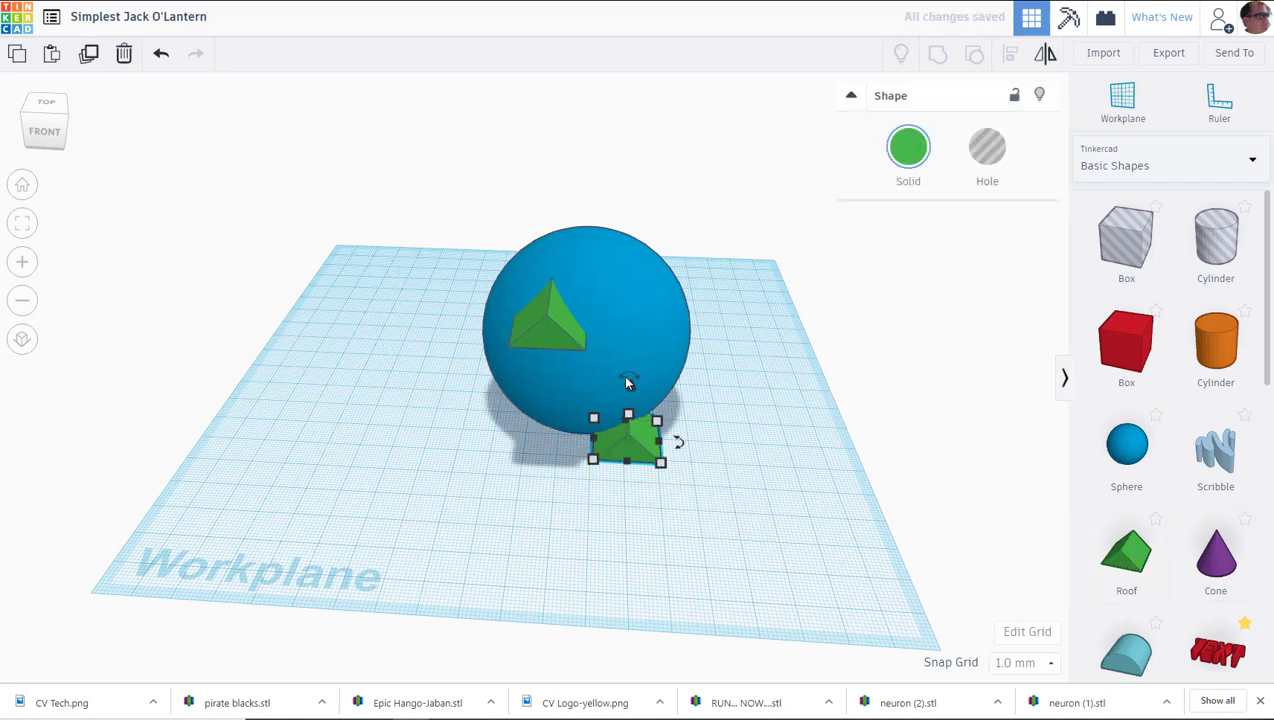
left_click_drag(631, 370, 637, 265)
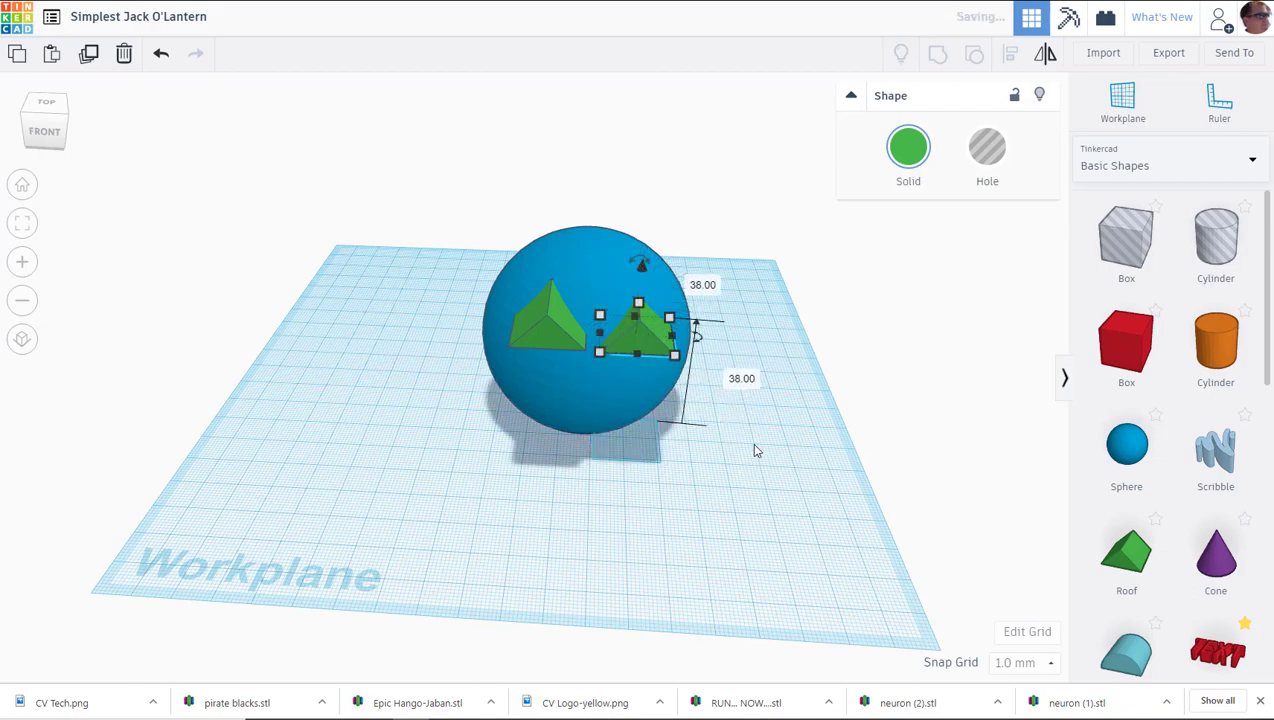
right_click_drag(750, 442, 752, 418)
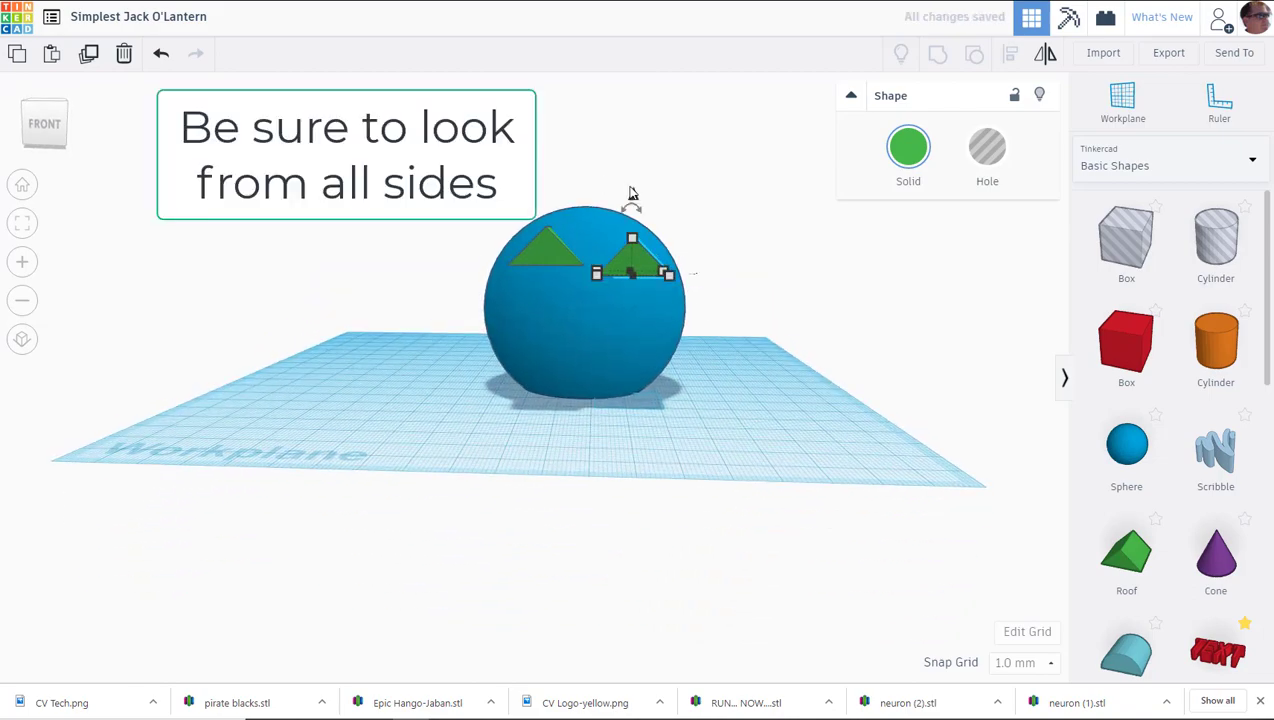
left_click_drag(632, 198, 633, 188)
- Nudge the left eye deeper into the sphere and shift both eyes together slightly to the left
right_click_drag(807, 439, 641, 348)
left_click(538, 346)
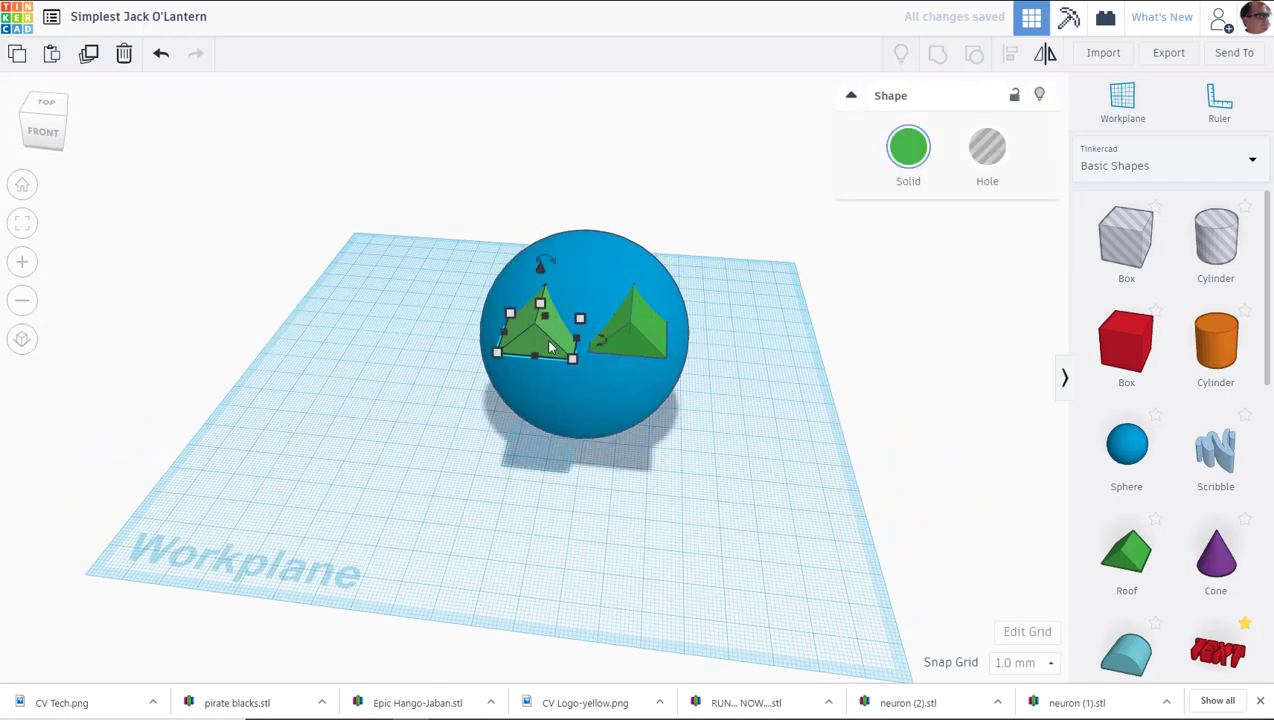
key("Up")
key("Up")
key("Up")
key("Up")
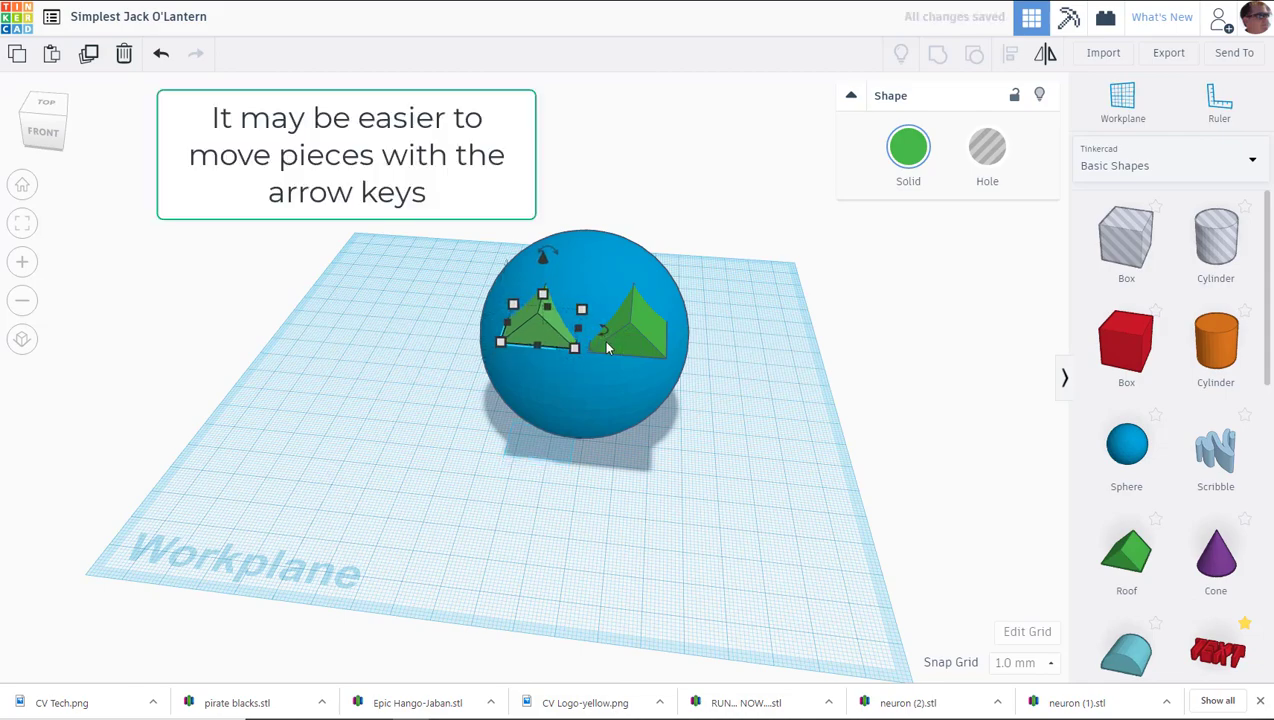
scroll(615, 340, "up", 3)
left_click(651, 325, "shift")
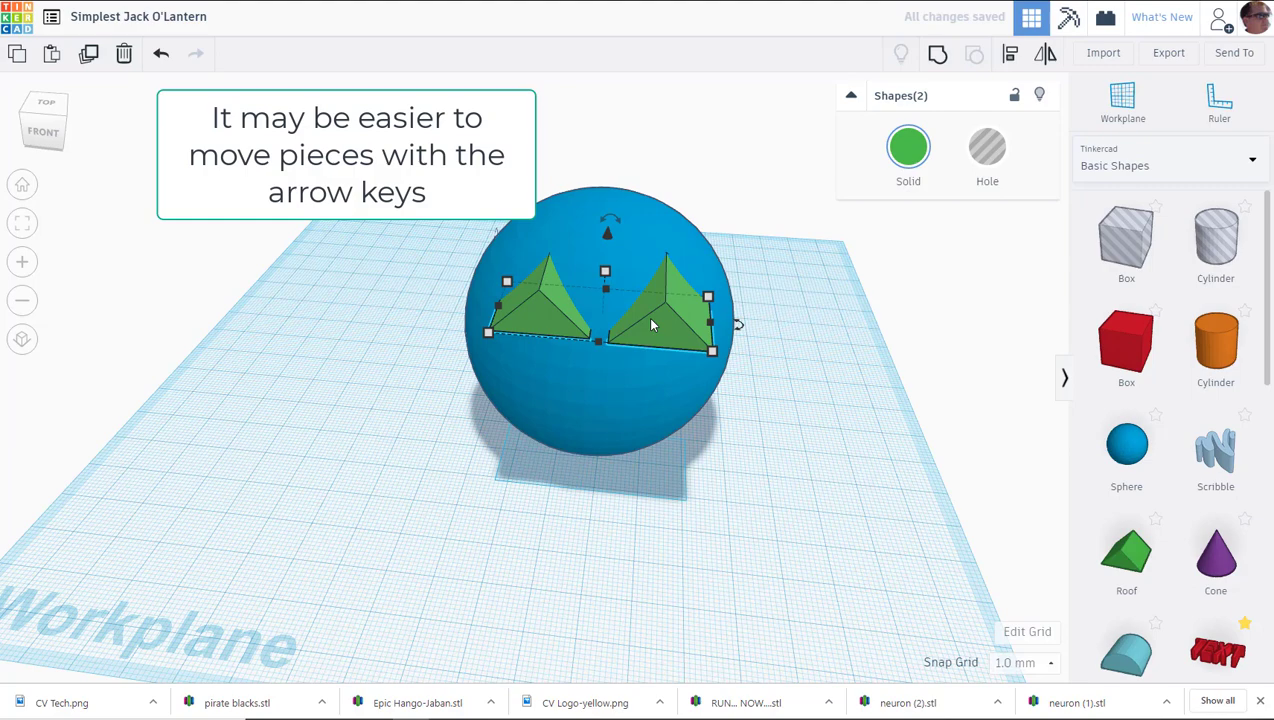
key("Left")
key("Left")
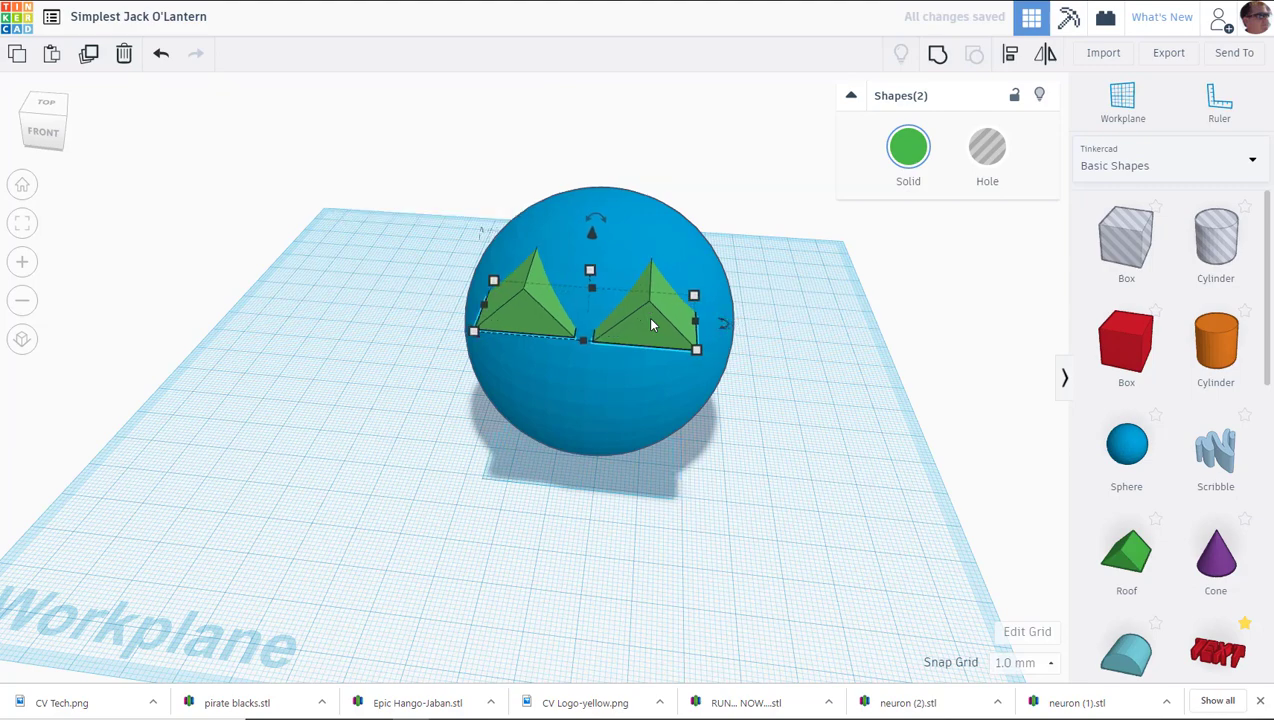
- Turn both eye shapes into holes and group them with the sphere to cut out the eyes
left_click(988, 150)
left_click(798, 222)
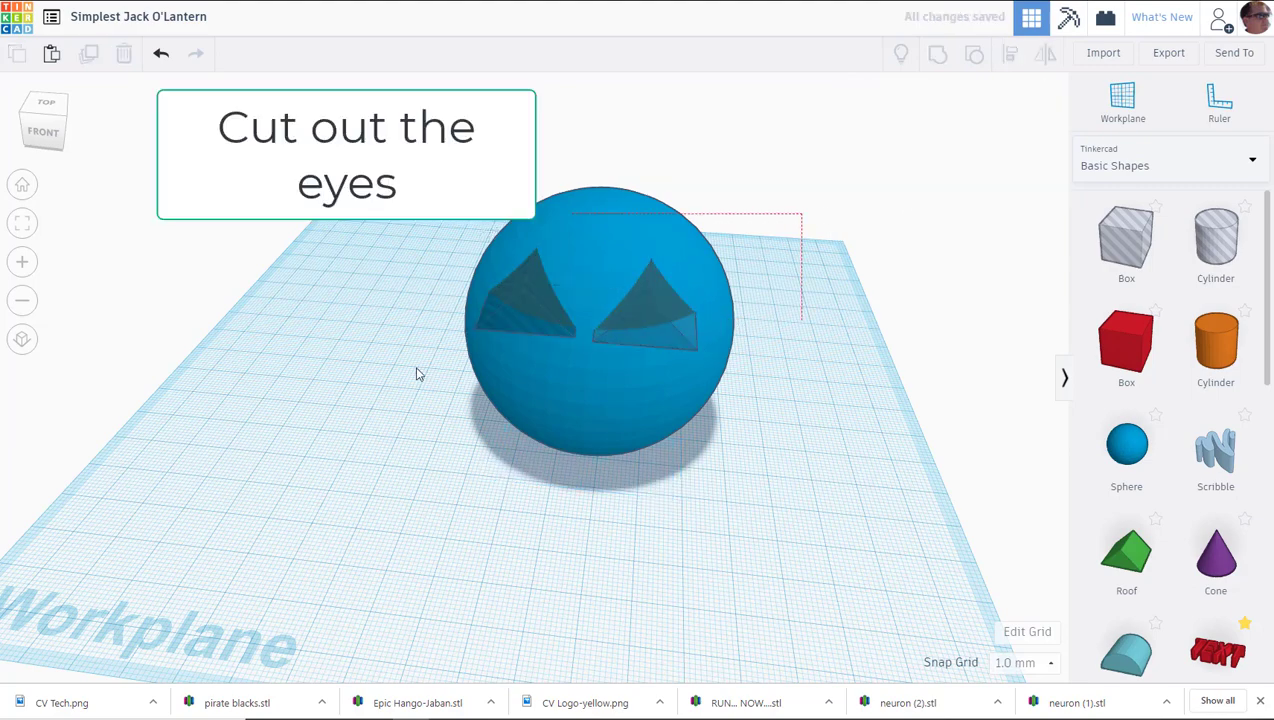
left_click_drag(416, 368, 352, 401)
left_click(937, 55)
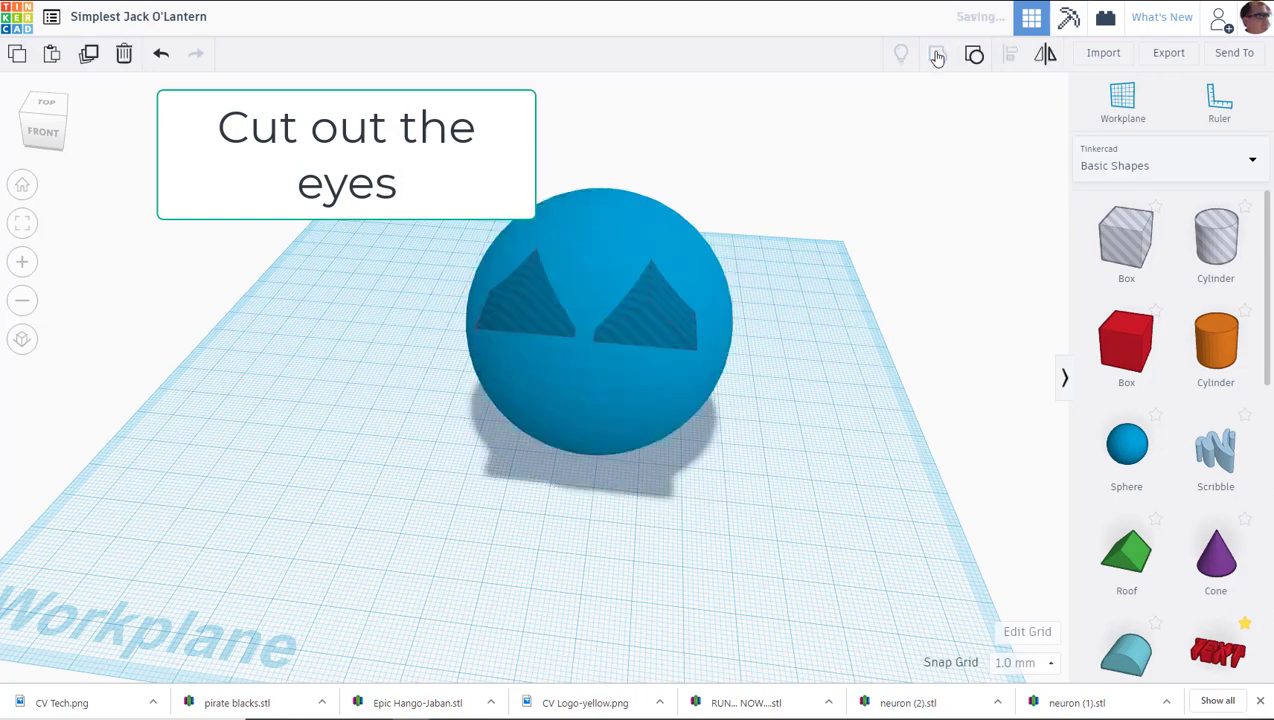
- Place a Roof shape in front of the sphere and duplicate it into a row of four teeth spaced 9 mm apart
right_click_drag(838, 460, 881, 489)
left_click_drag(1124, 552, 583, 475)
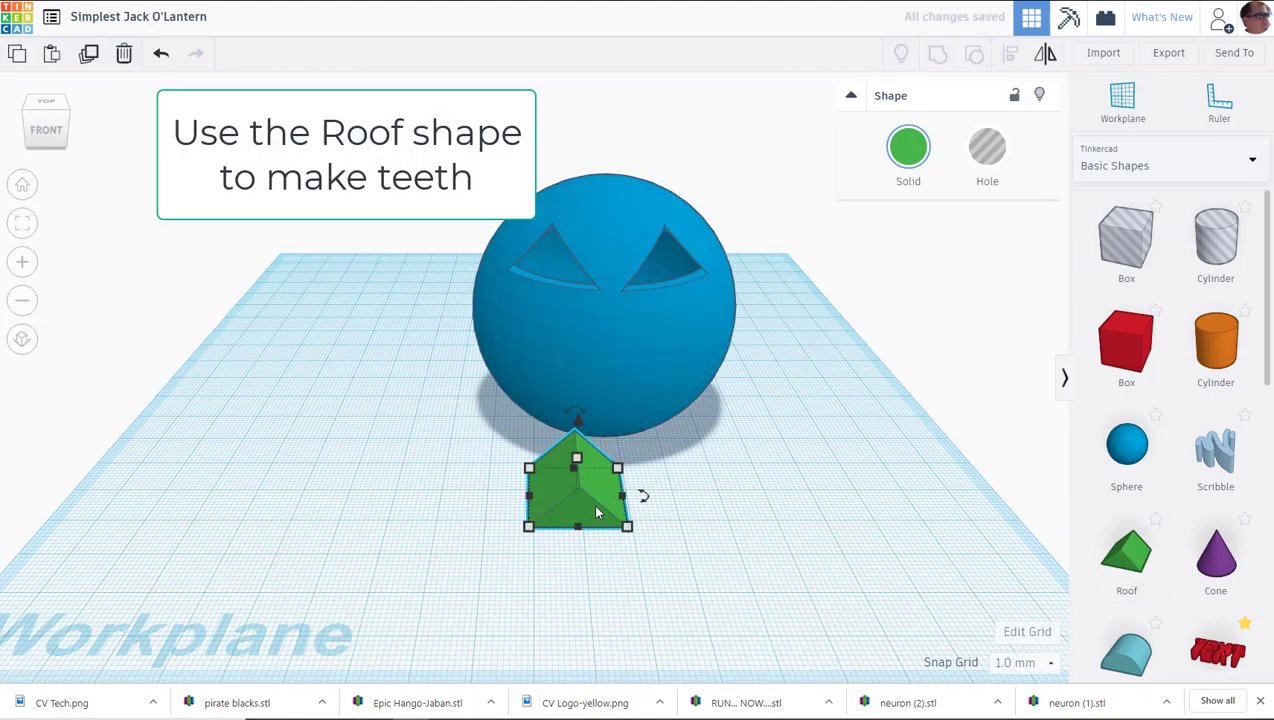
left_click(88, 53)
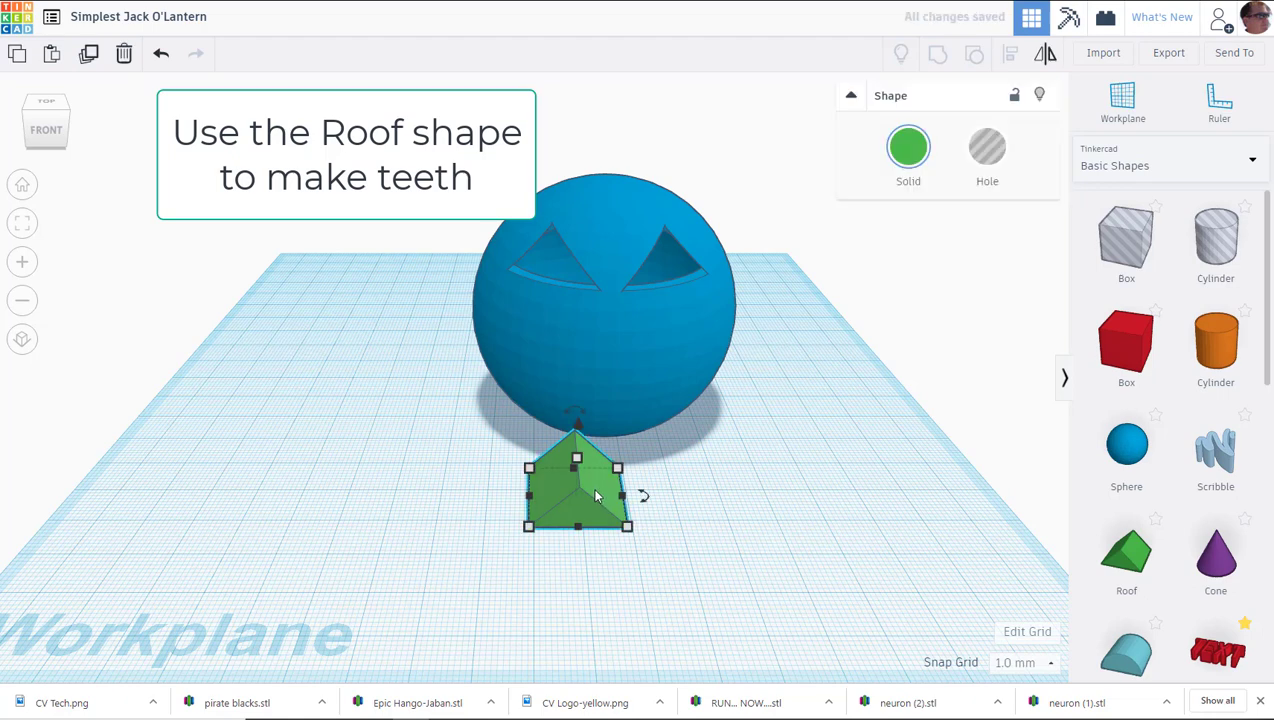
left_click_drag(592, 487, 641, 497)
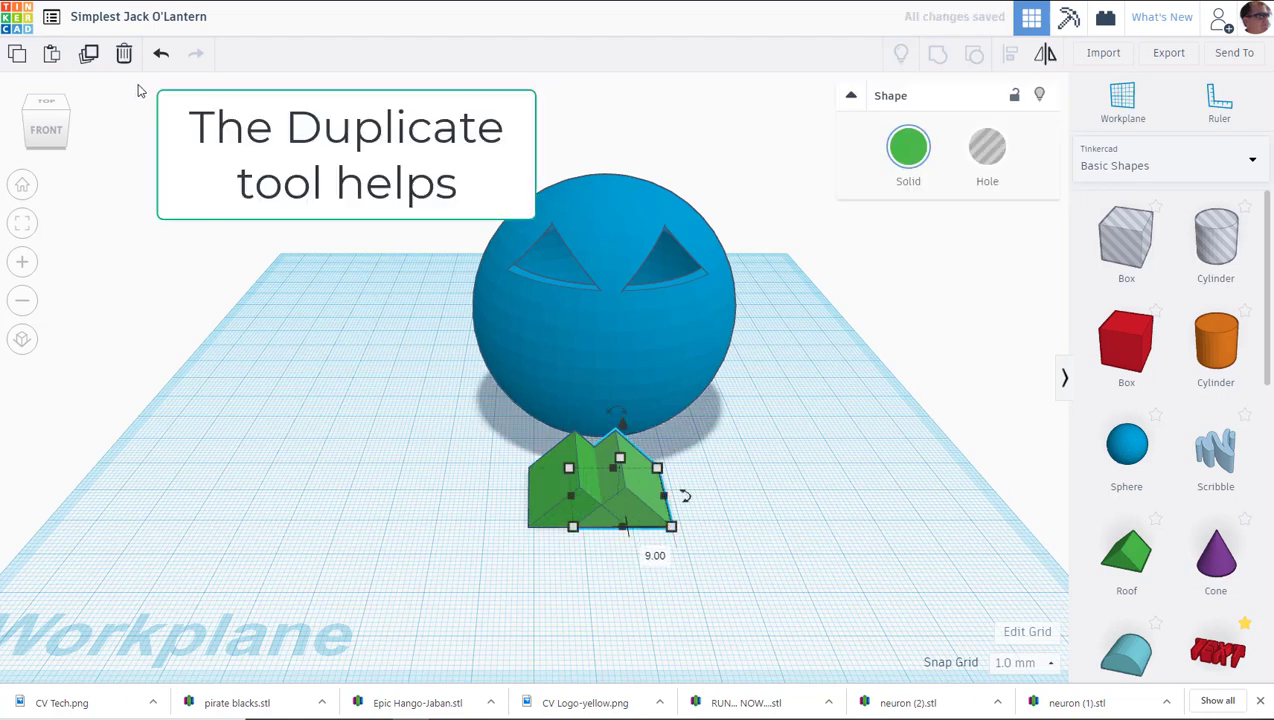
left_click(88, 53)
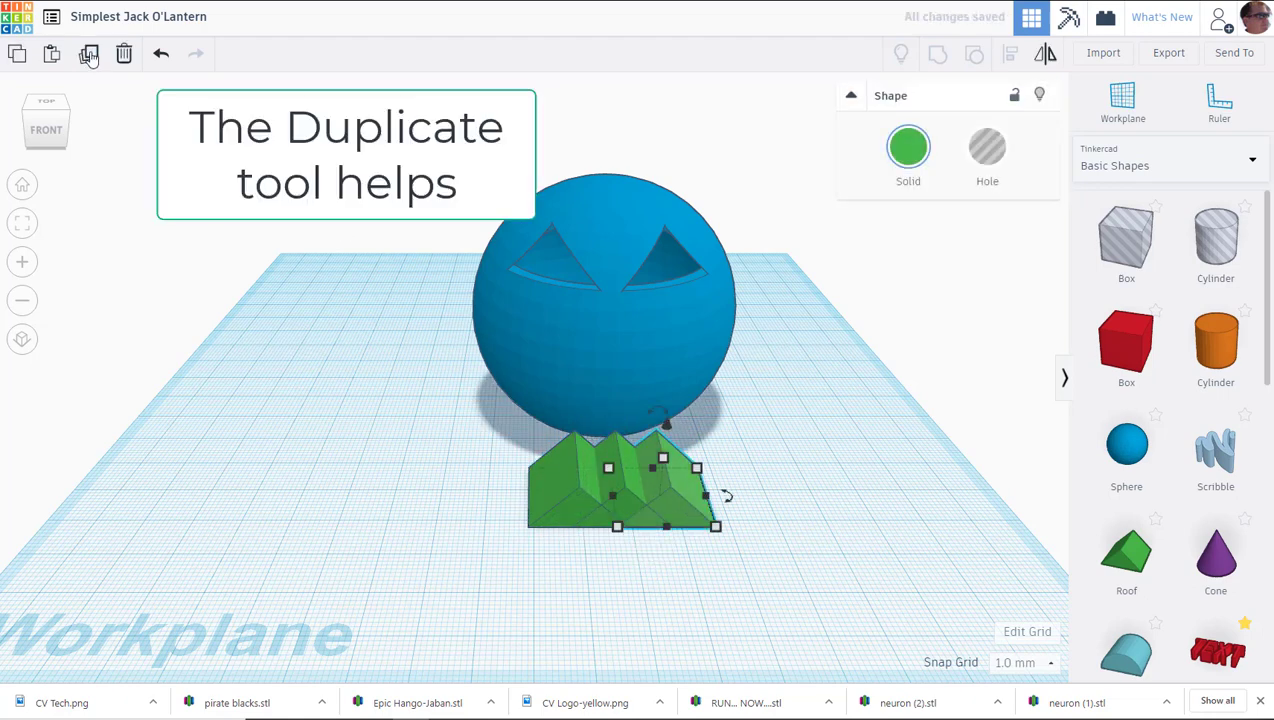
left_click(88, 53)
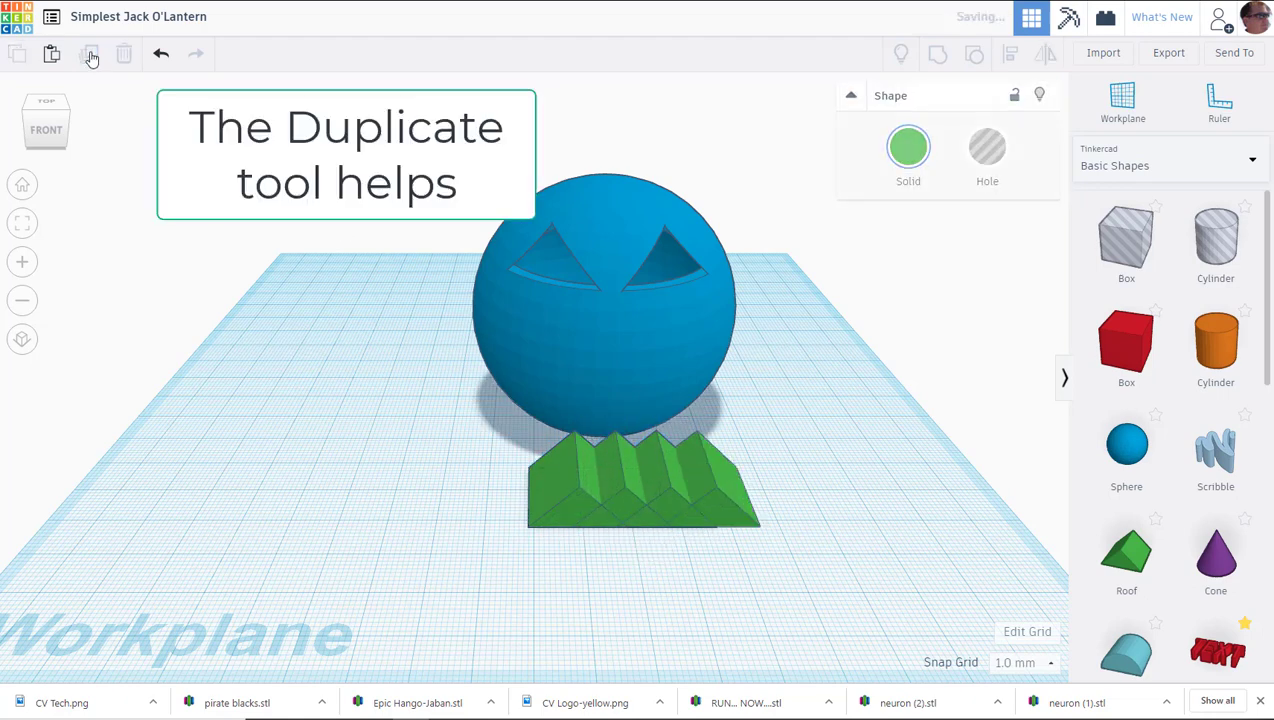
- Group the four roof teeth into one row and scale the row down
left_click(816, 543)
left_click_drag(805, 495, 507, 515)
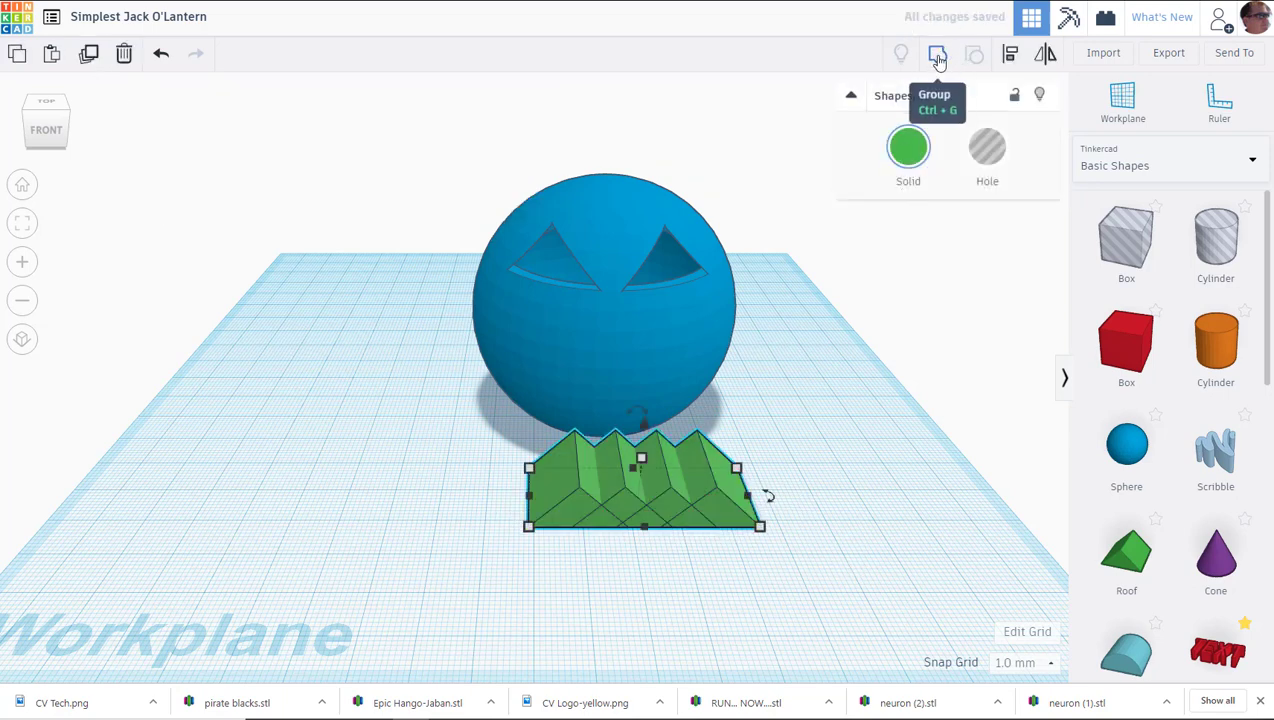
left_click(936, 58)
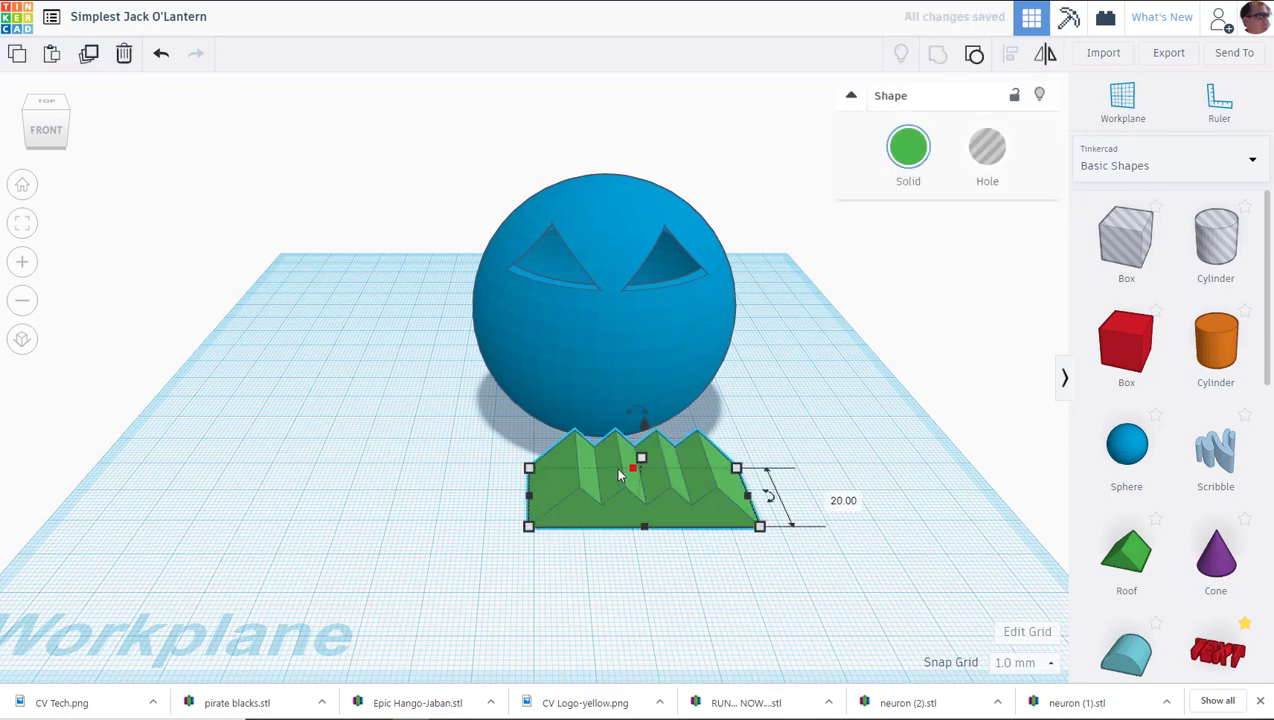
left_click_drag(754, 530, 815, 560)
- Duplicate the row of teeth, flip the copy upside down and position it above the lower row
left_click(89, 54)
left_click_drag(730, 462, 602, 402)
left_click_drag(594, 460, 590, 465)
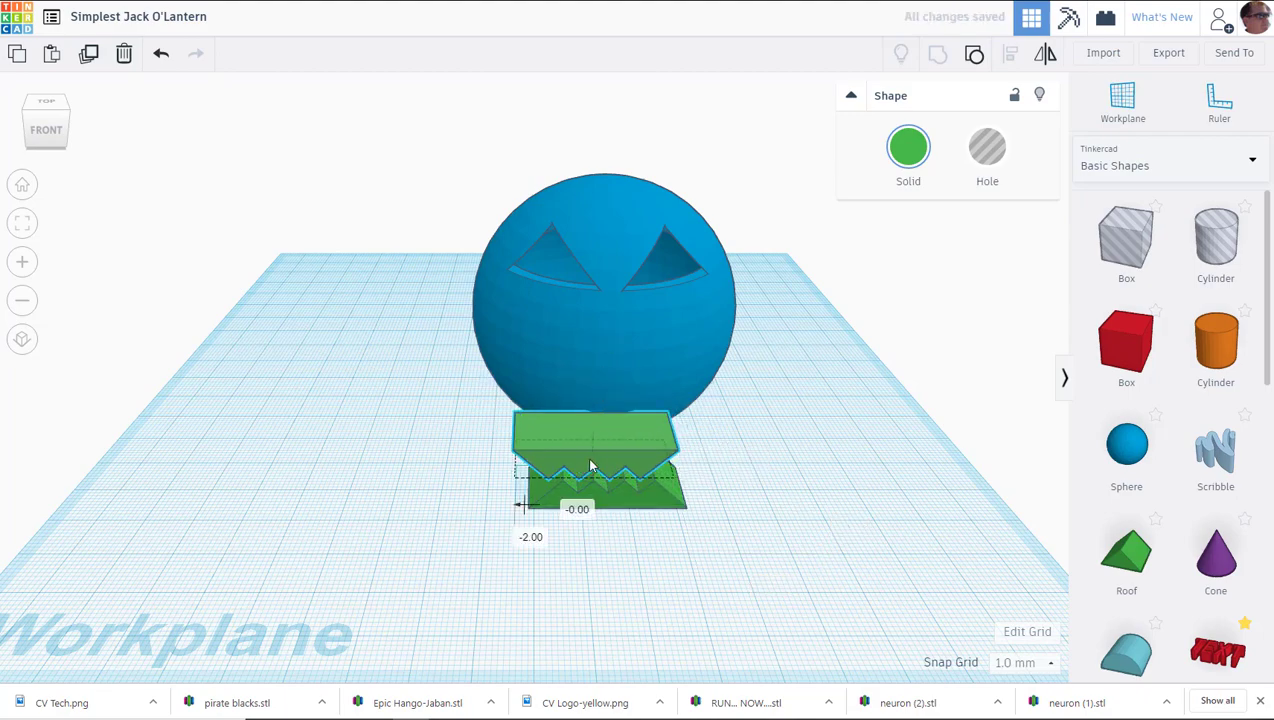
- Ungroup the upper row of teeth and delete the tooth at its left end
right_click_drag(688, 586, 702, 531)
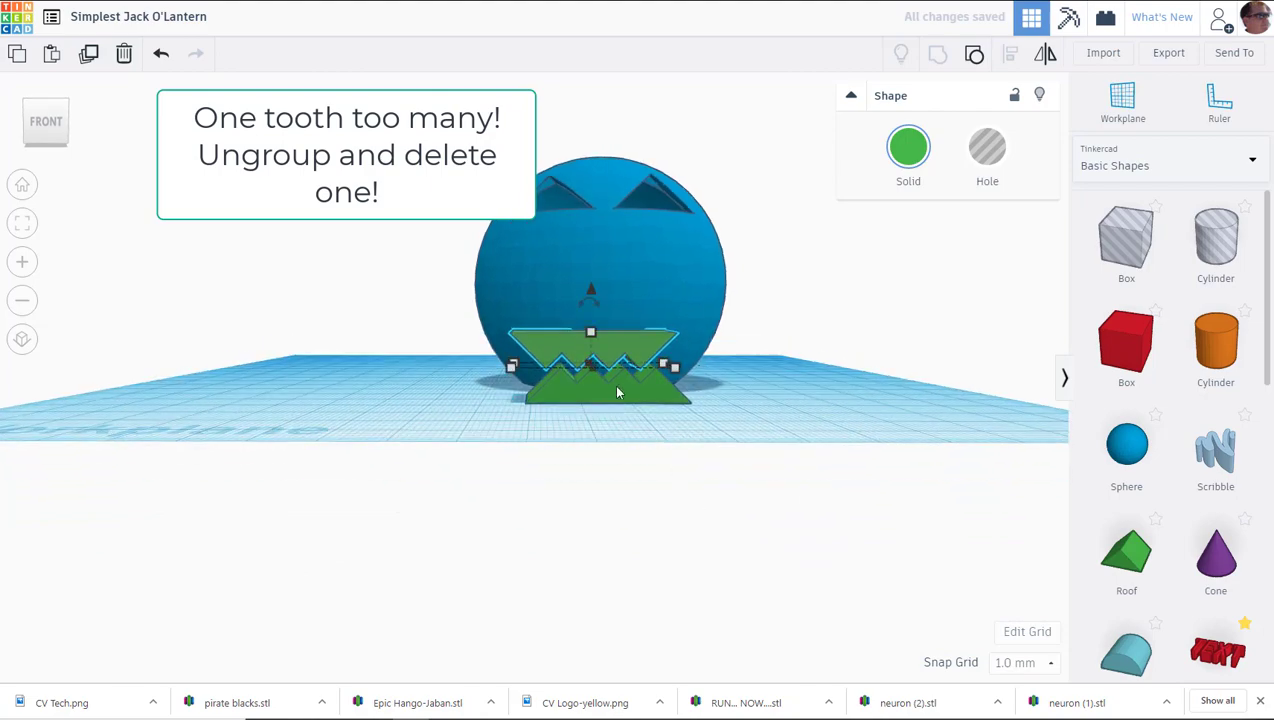
right_click_drag(670, 463, 683, 583)
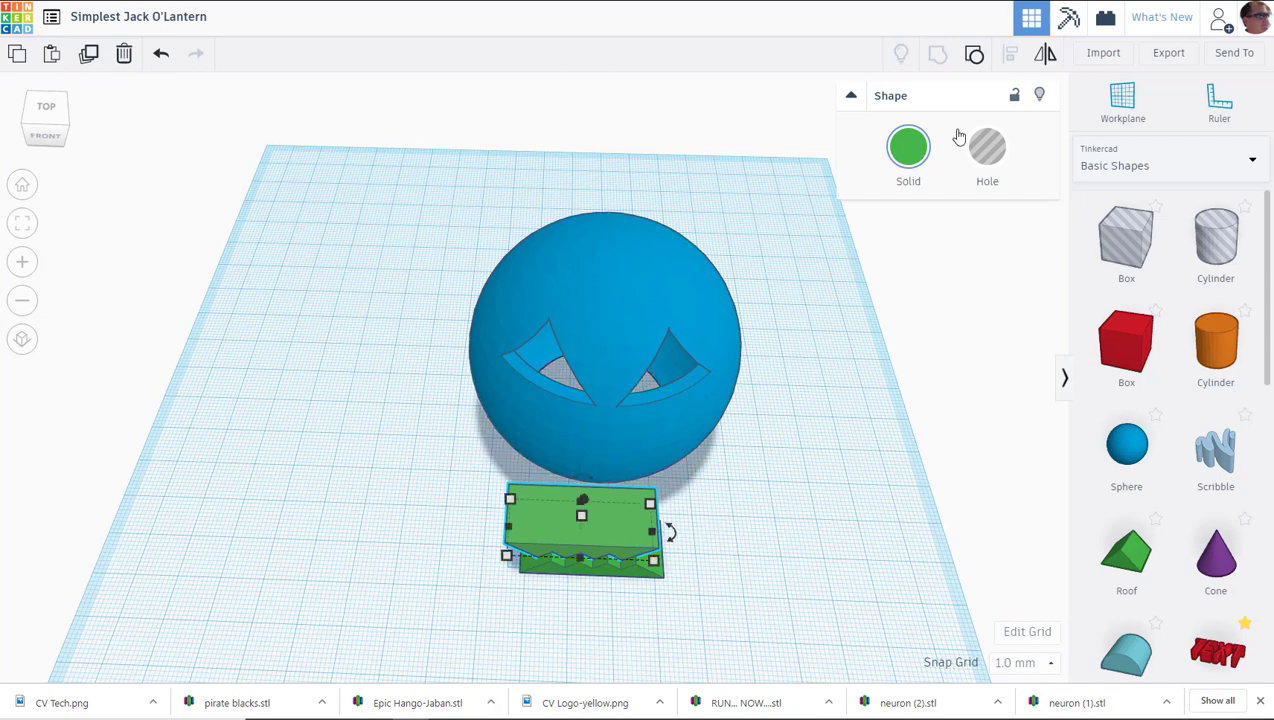
left_click(972, 59)
left_click(455, 600)
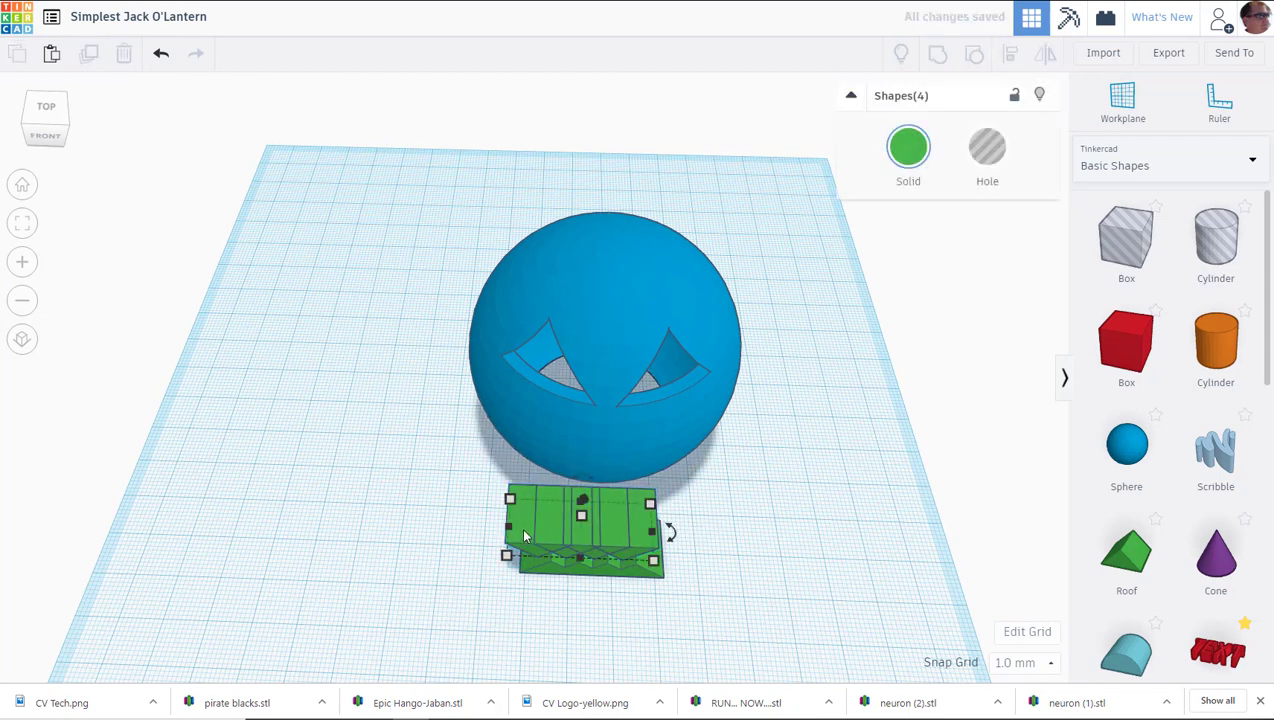
left_click(521, 526)
left_click(519, 531)
key("Delete")
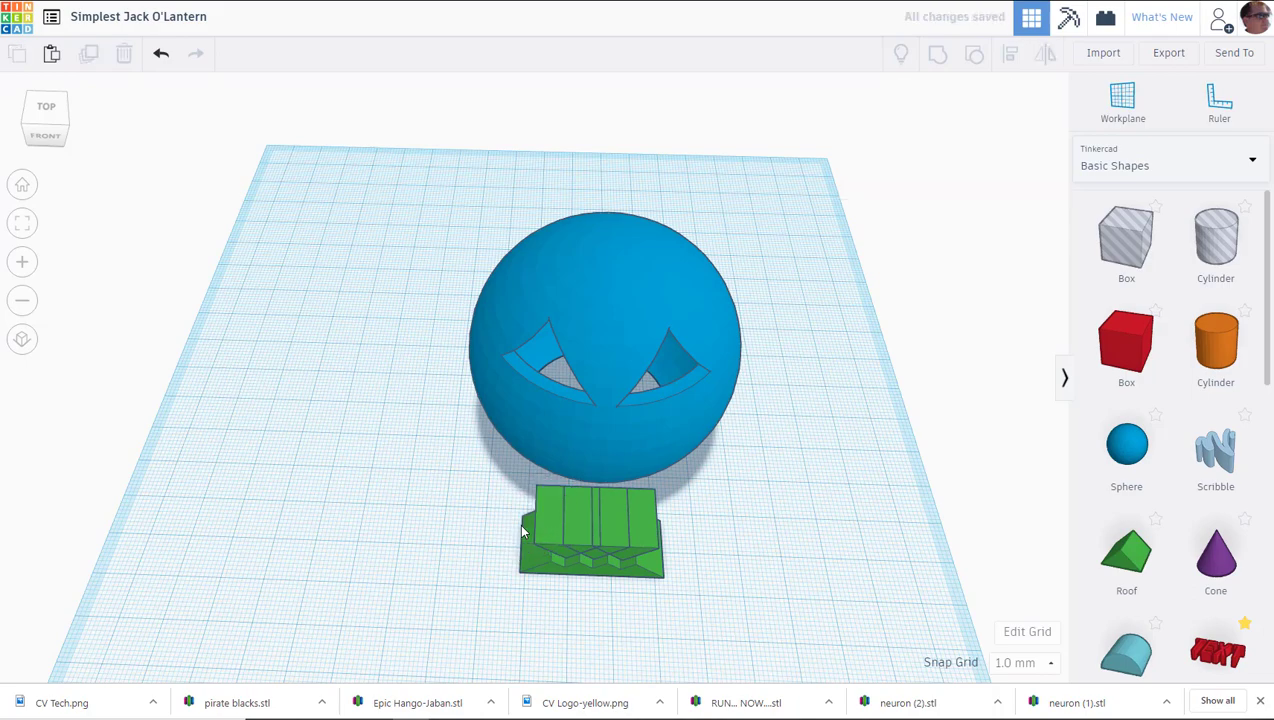
- Group the upper and lower teeth into one mouth shape and turn it into a hole
left_click_drag(468, 540, 678, 547)
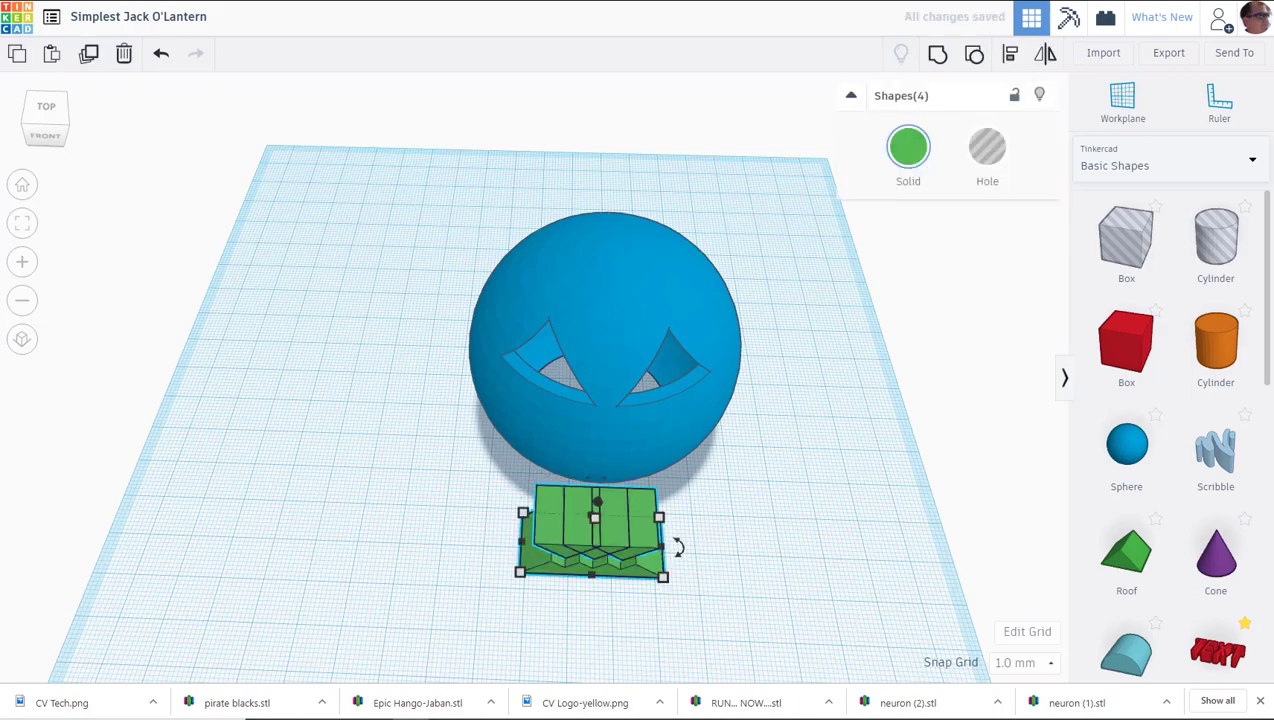
left_click(940, 56)
right_click_drag(725, 581, 776, 445)
key("h")
right_click_drag(867, 398, 832, 483)
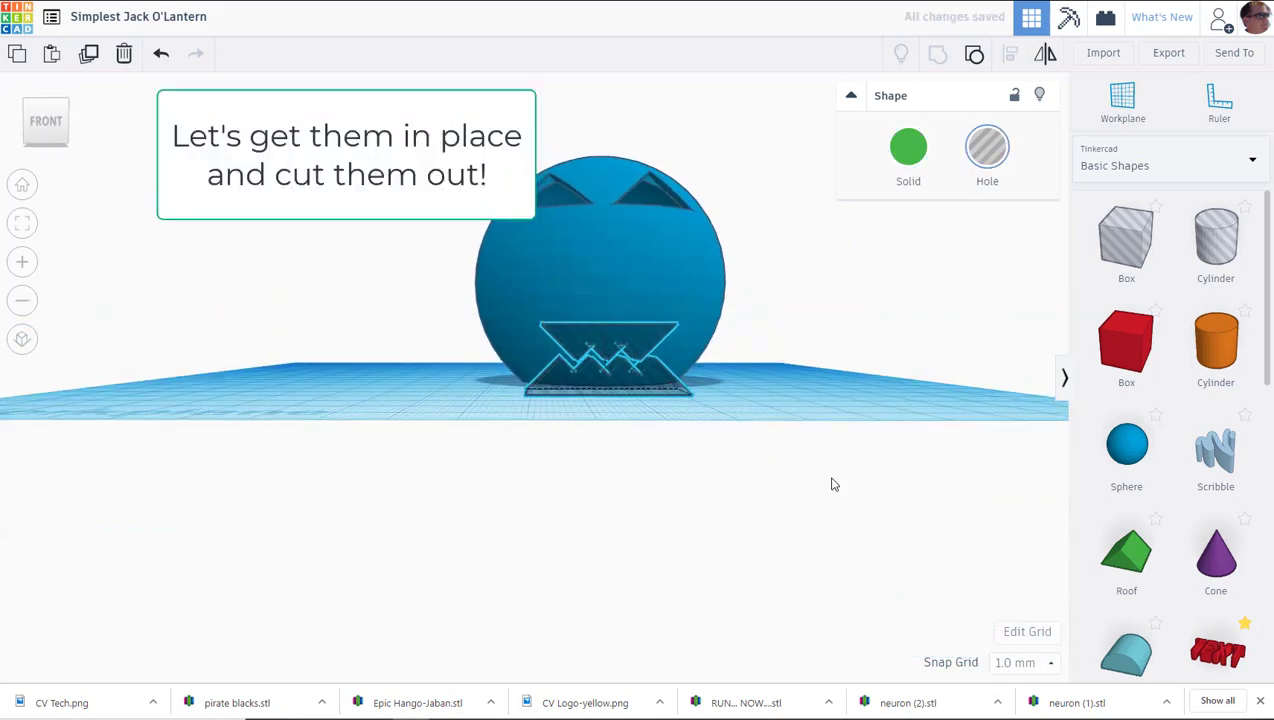
- Move the mouth hole back about 12 mm into the sphere's front and raise it to 20 mm above the workplane
left_click_drag(606, 296, 609, 250)
right_click_drag(672, 470, 688, 590)
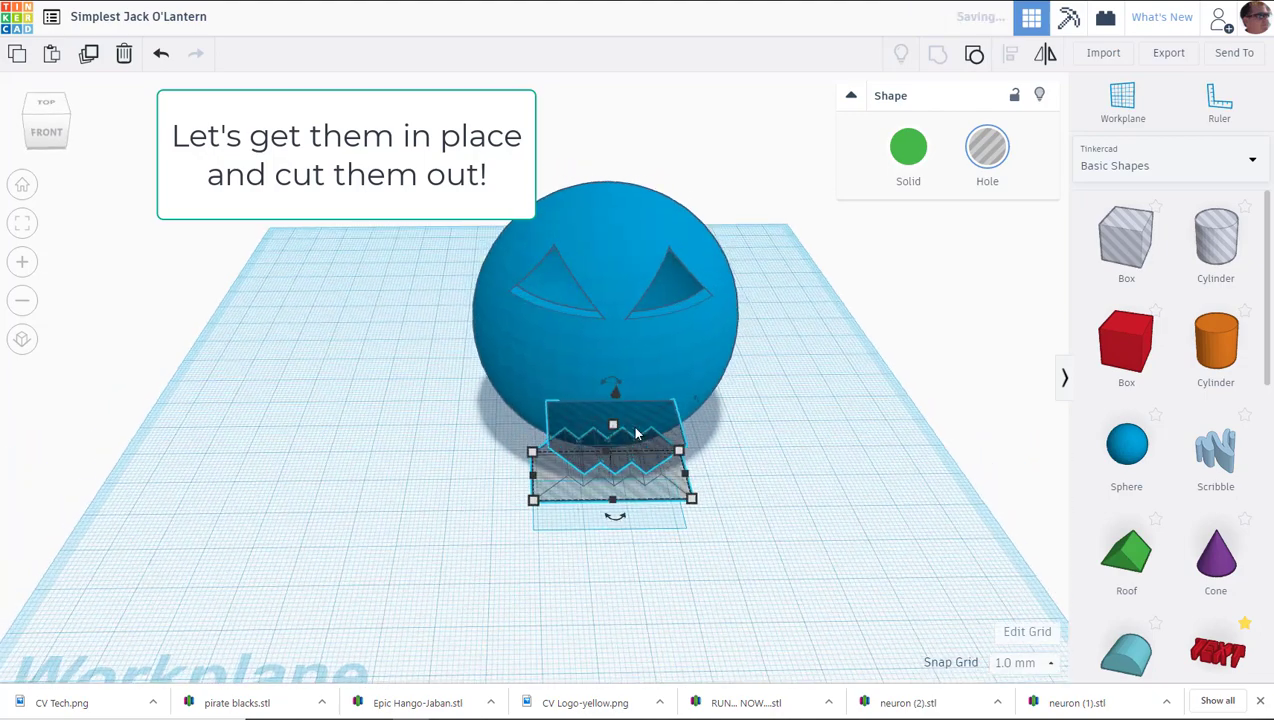
left_click_drag(656, 452, 653, 412)
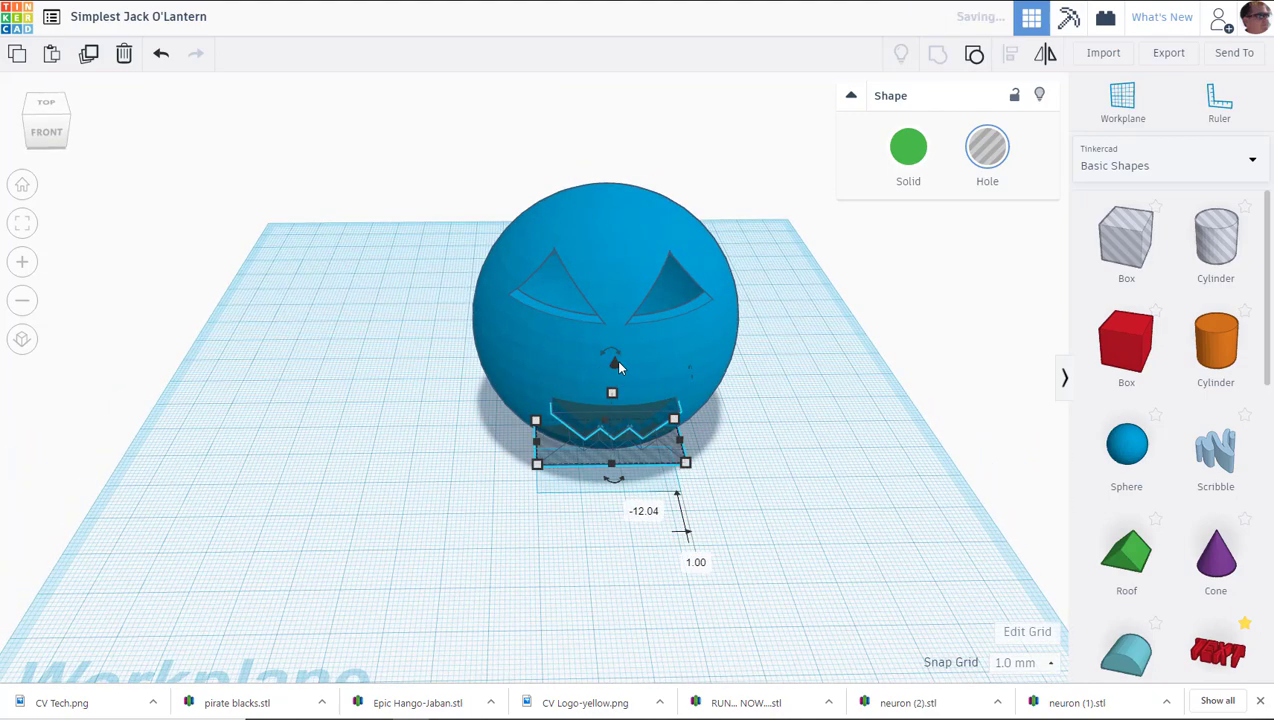
left_click_drag(618, 367, 617, 317)
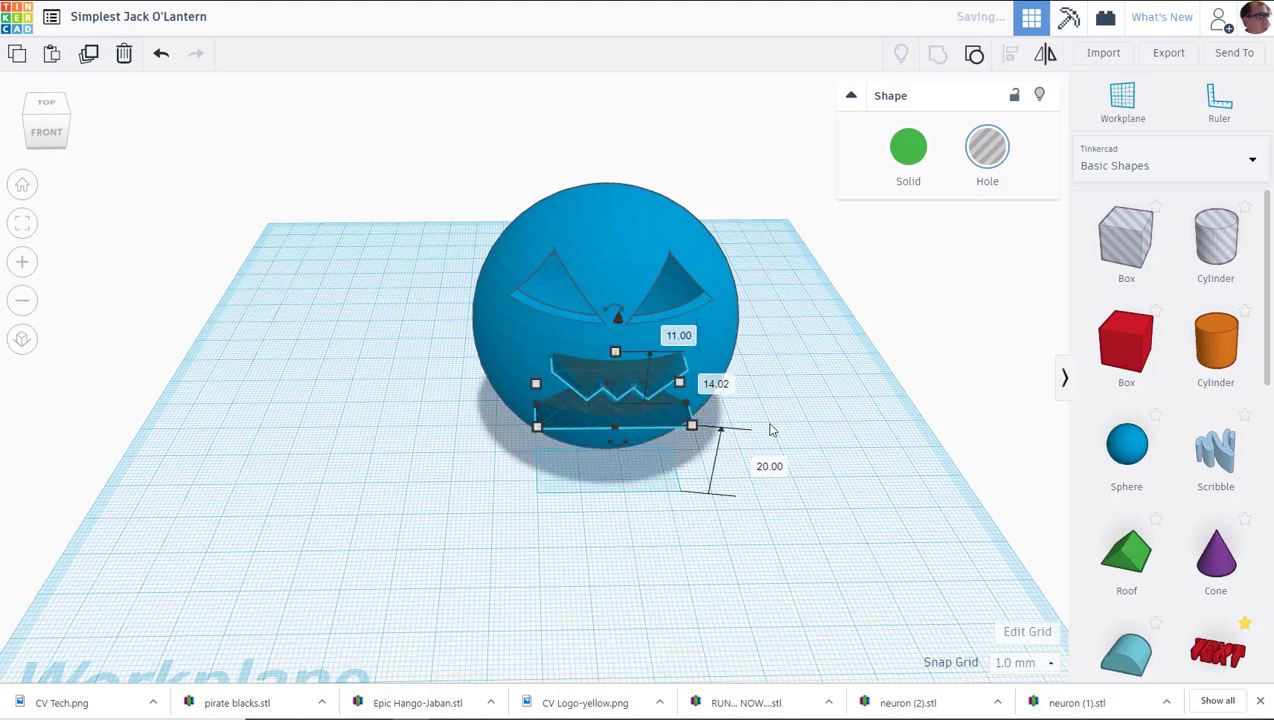
mouse_move(770, 424)
right_mouse_down()
mouse_move(767, 412)
mouse_move(764, 428)
right_mouse_up()
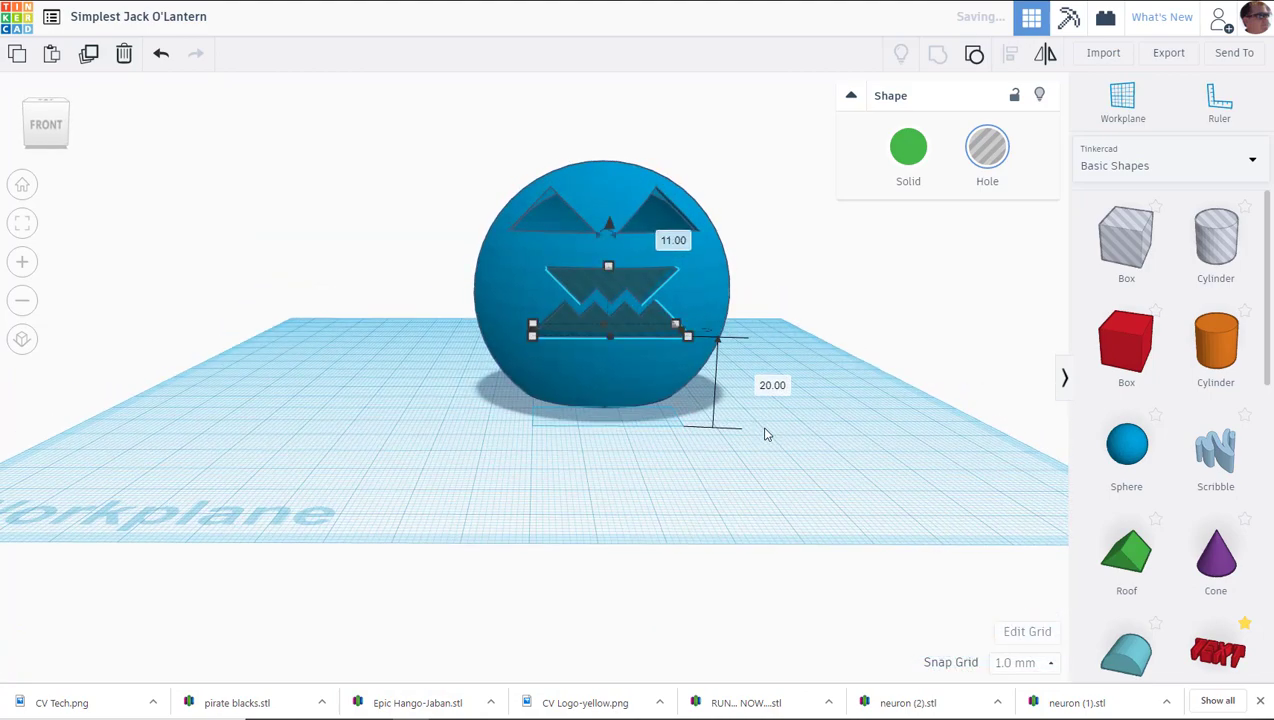
- Group the mouth hole with the sphere to cut out the toothed mouth
left_click_drag(751, 148, 475, 452)
left_click(938, 55)
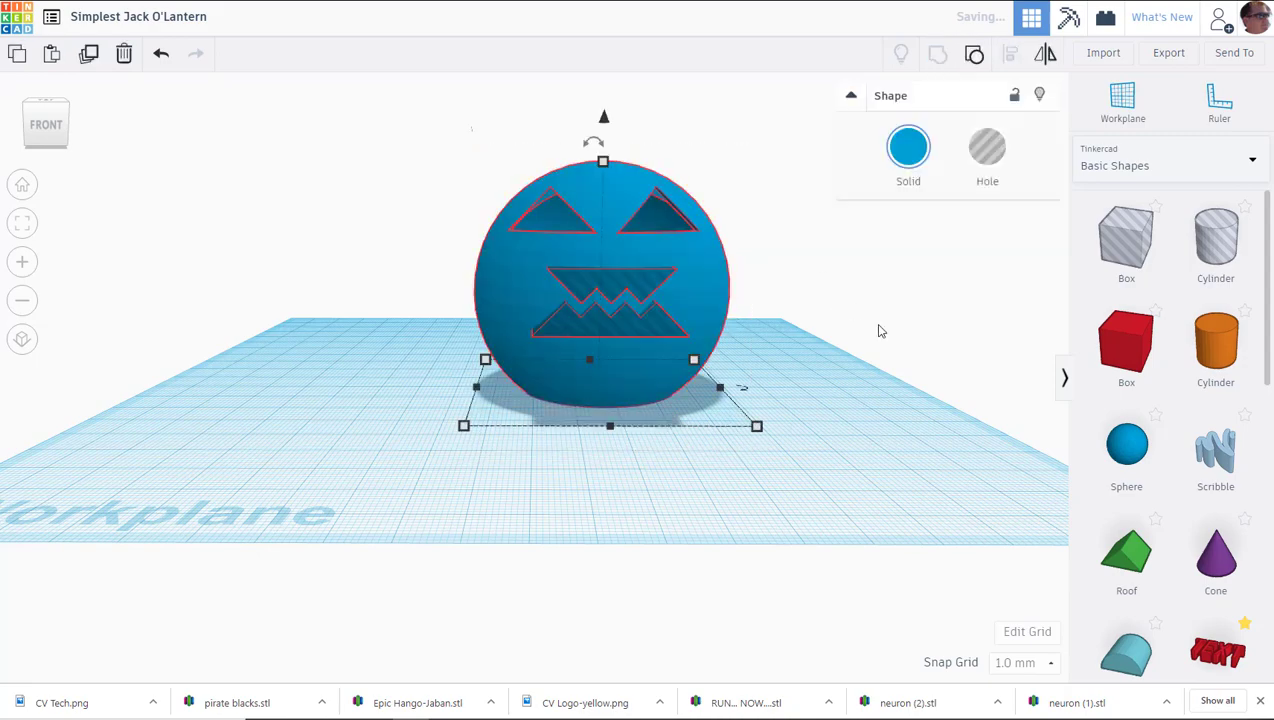
right_click_drag(879, 333, 842, 352)
- Add a Paraboloid as the stem and position it on top of the sphere
scroll(1184, 578, "down", 4)
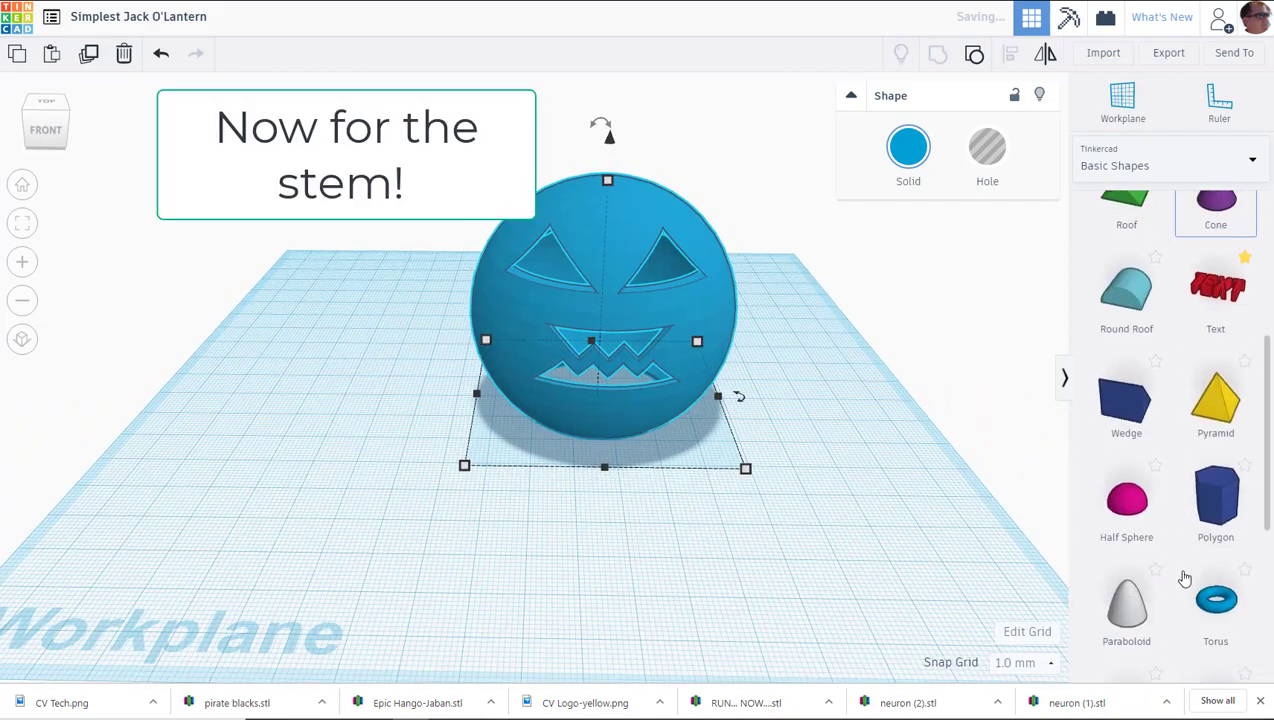
scroll(1184, 578, "down", 2)
left_click_drag(1126, 450, 615, 494)
left_click_drag(618, 375, 640, 155)
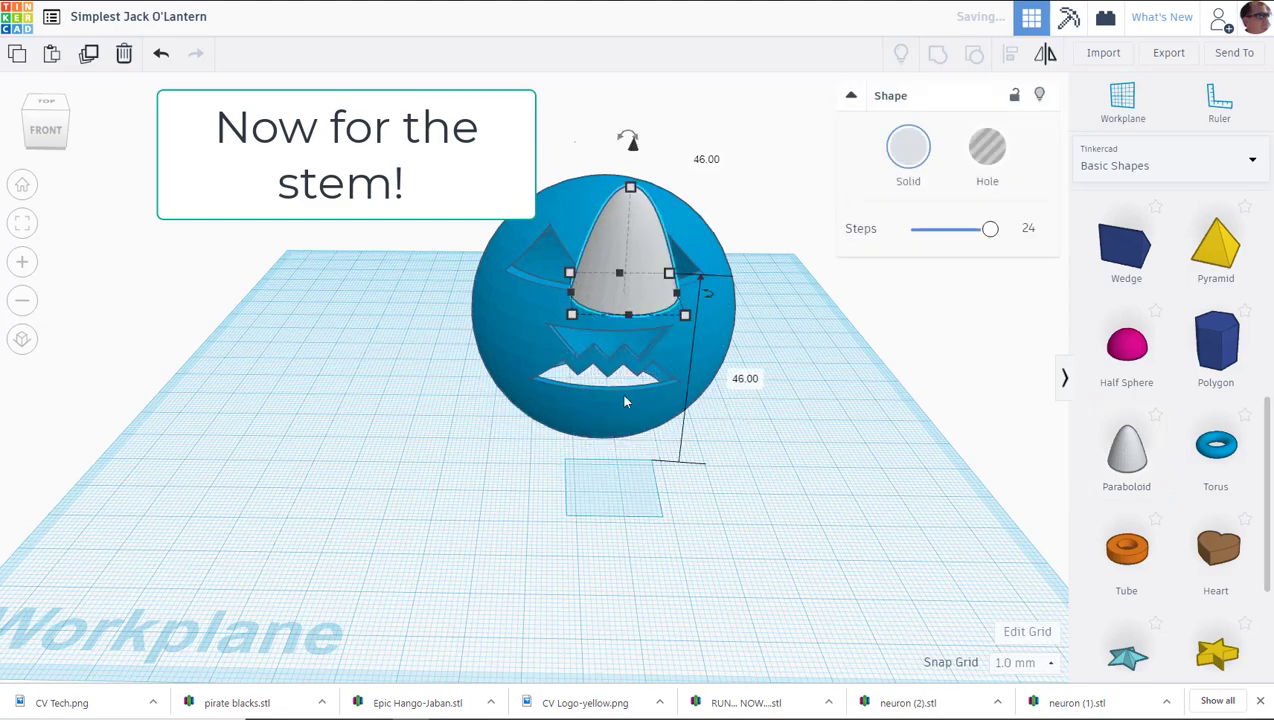
right_click_drag(626, 401, 780, 540)
left_click_drag(693, 466, 616, 279)
mouse_move(762, 348)
right_mouse_down()
mouse_move(761, 324)
mouse_move(753, 344)
right_mouse_up()
left_click_drag(611, 85, 609, 51)
right_click_drag(800, 288, 729, 309)
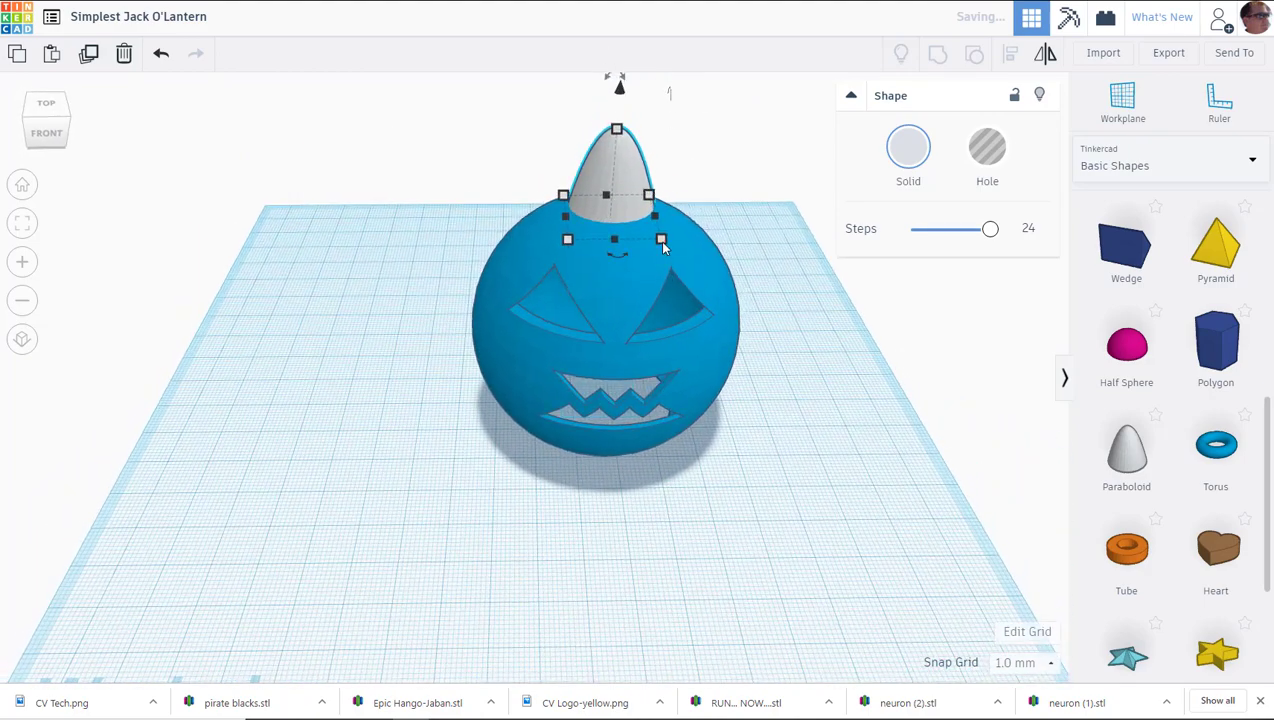
- Scale the paraboloid stem down proportionally and centre it on top of the sphere
left_click_drag(660, 240, 620, 195, "shift")
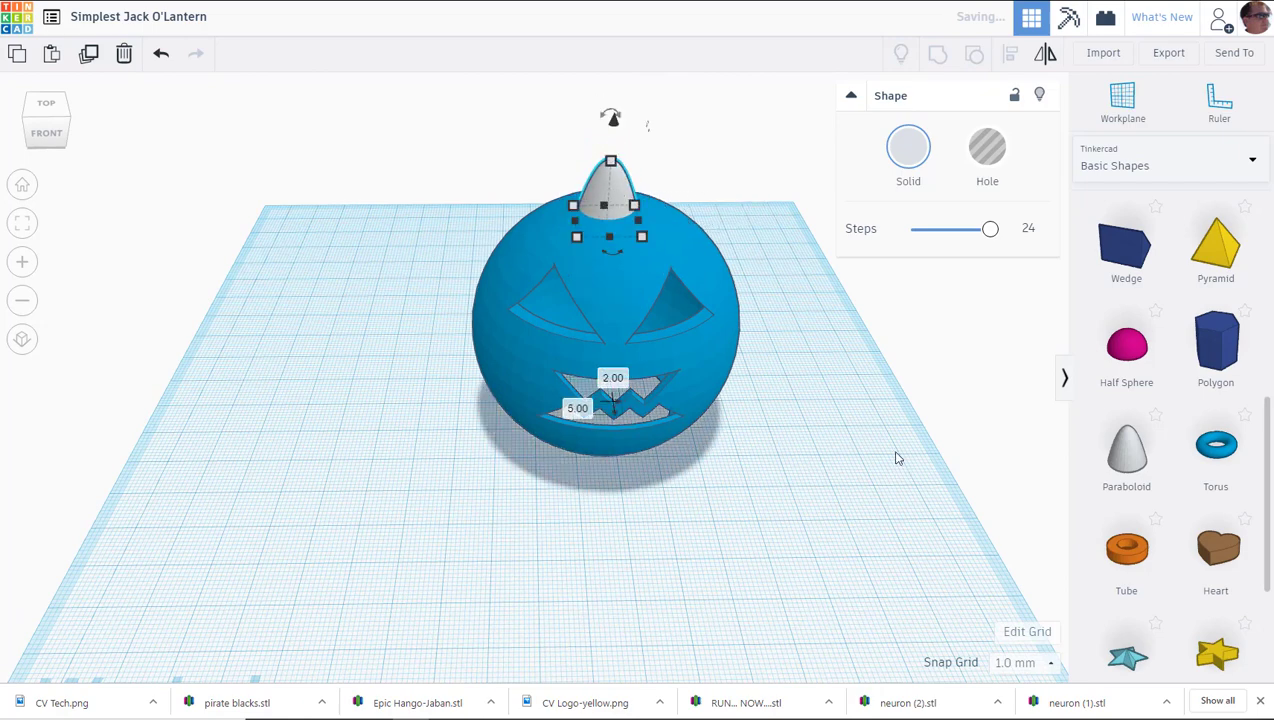
mouse_move(896, 455)
right_mouse_down()
mouse_move(882, 336)
mouse_move(898, 450)
right_mouse_up()
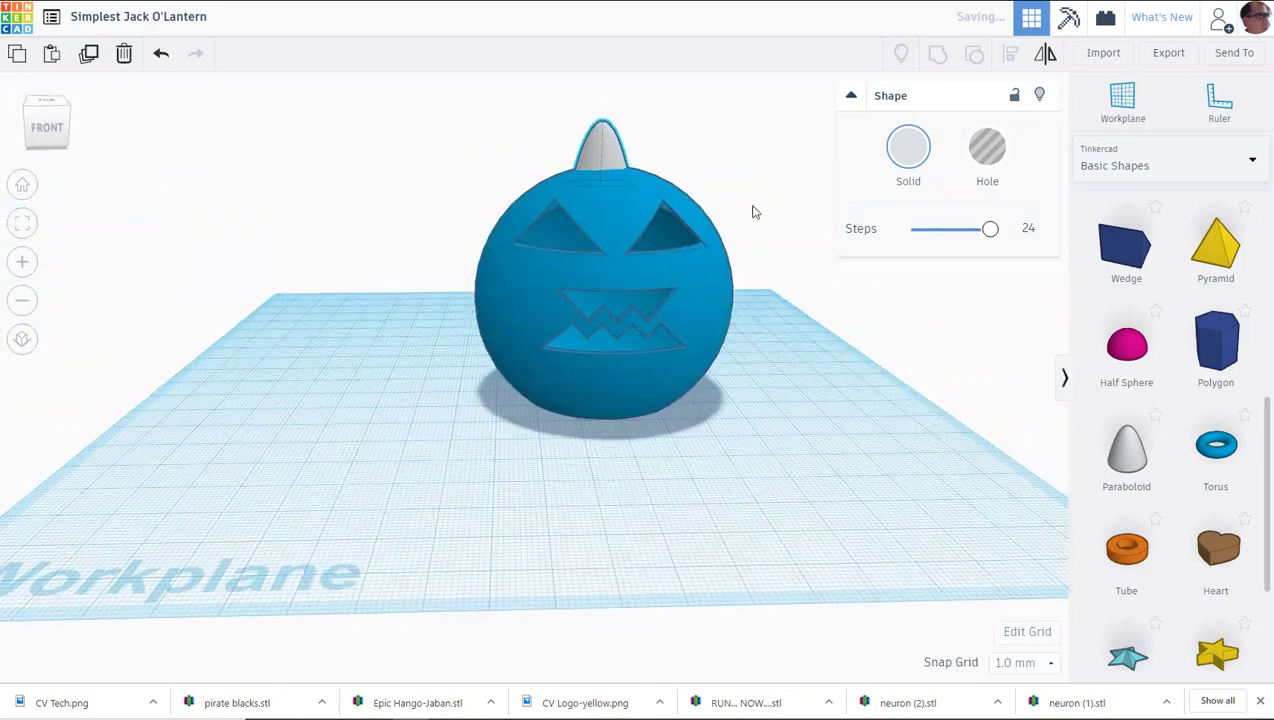
- Group the paraboloid stem with the carved sphere
left_click_drag(714, 132, 493, 491)
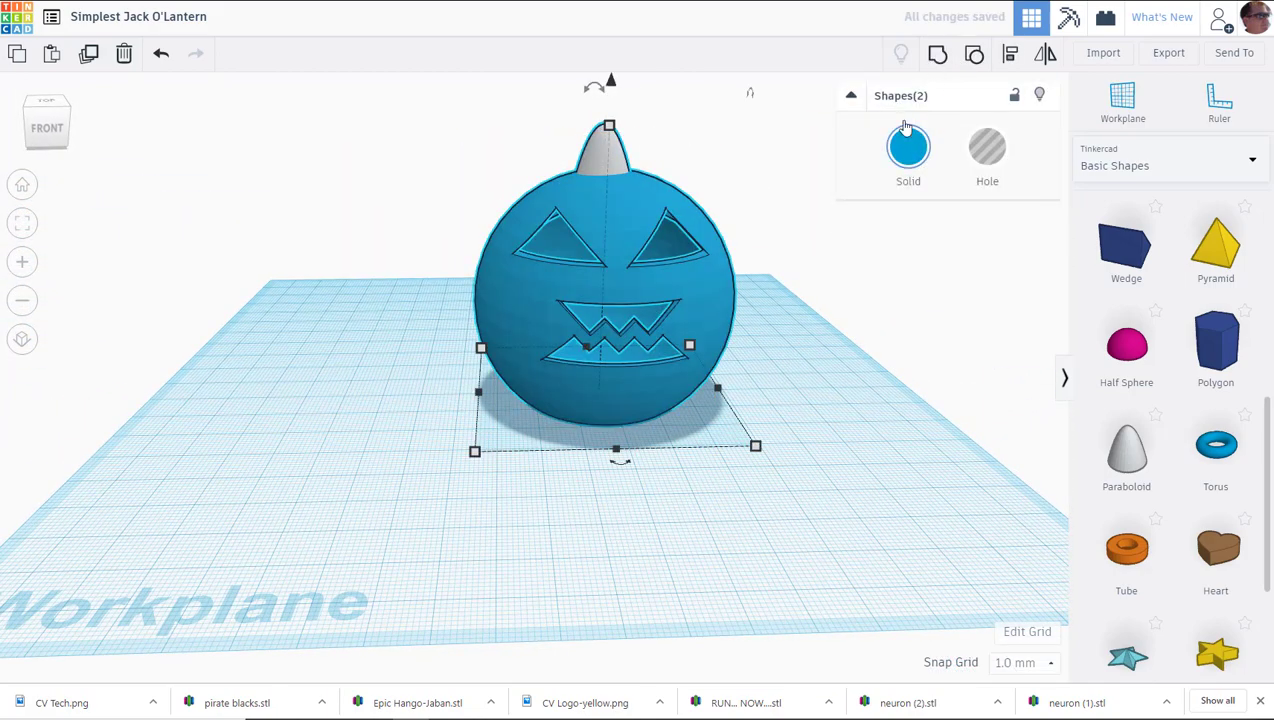
left_click(937, 57)
left_click(856, 413)
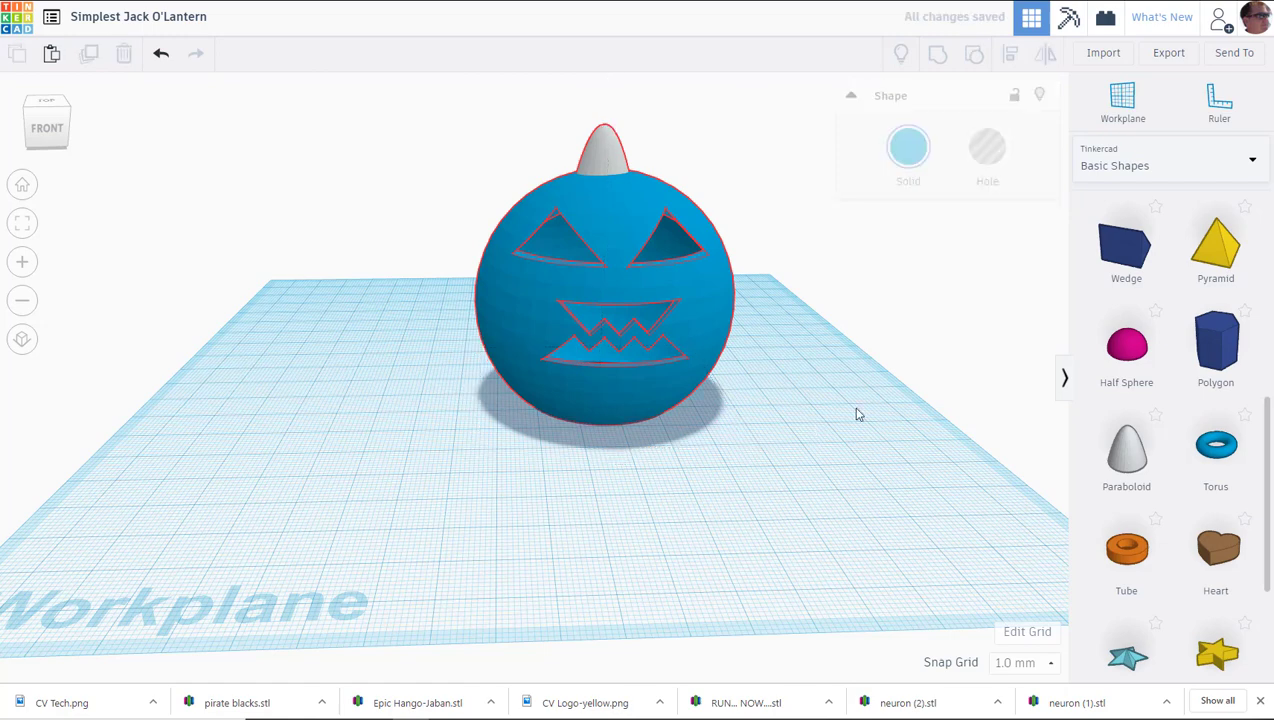
- Colour the grouped jack-o'-lantern with the dark orange preset
left_click(695, 336)
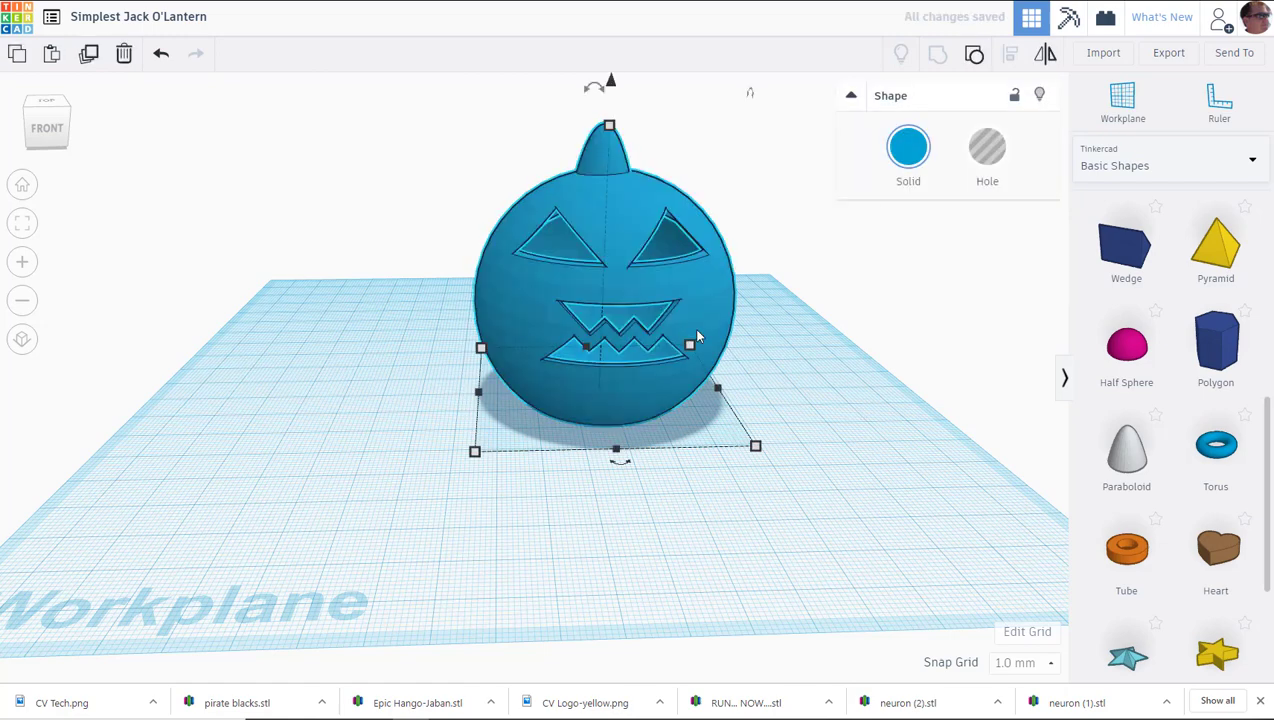
left_click(910, 147)
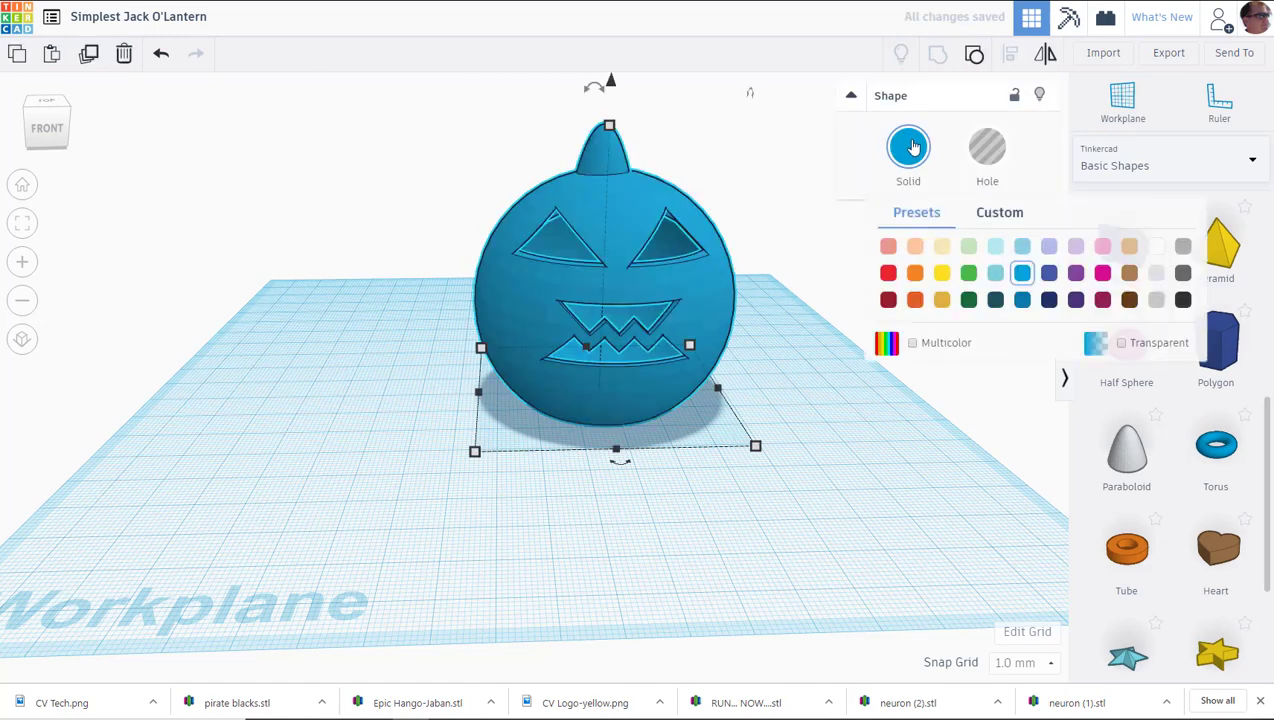
left_click(915, 299)
key("Escape")
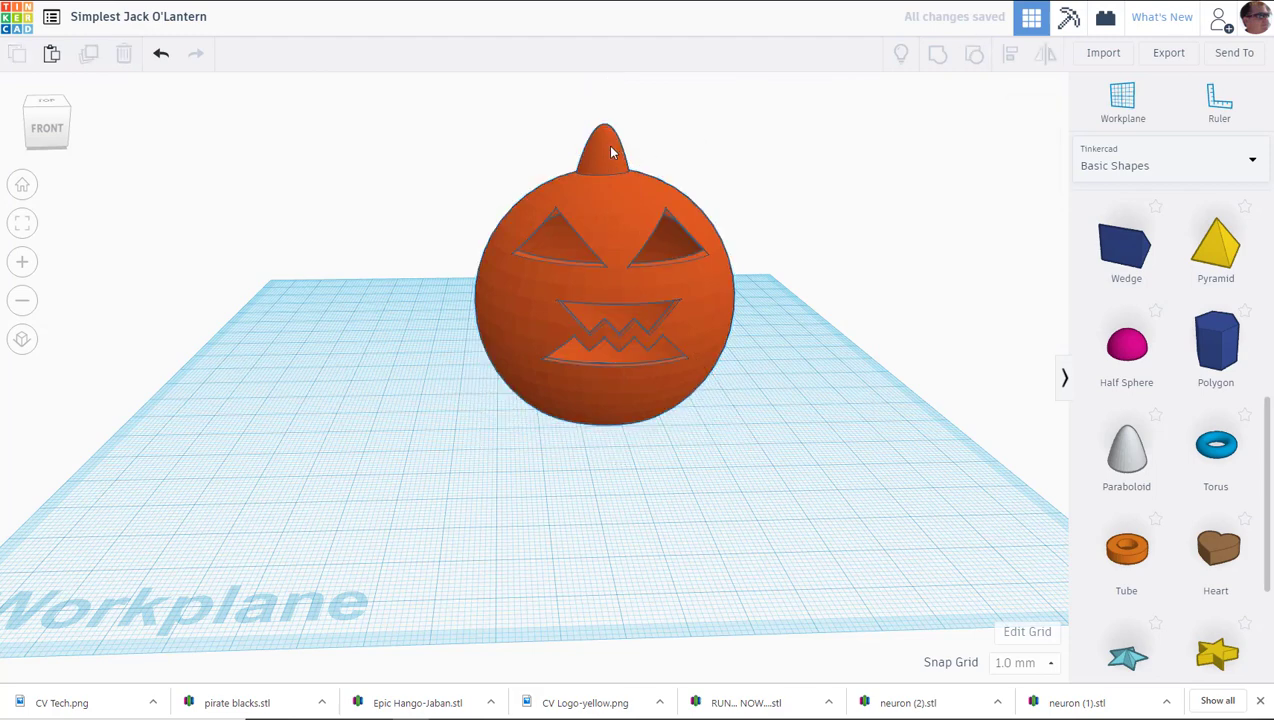
- Select only the stem inside the group and colour it with the light brown preset
double_click(611, 146)
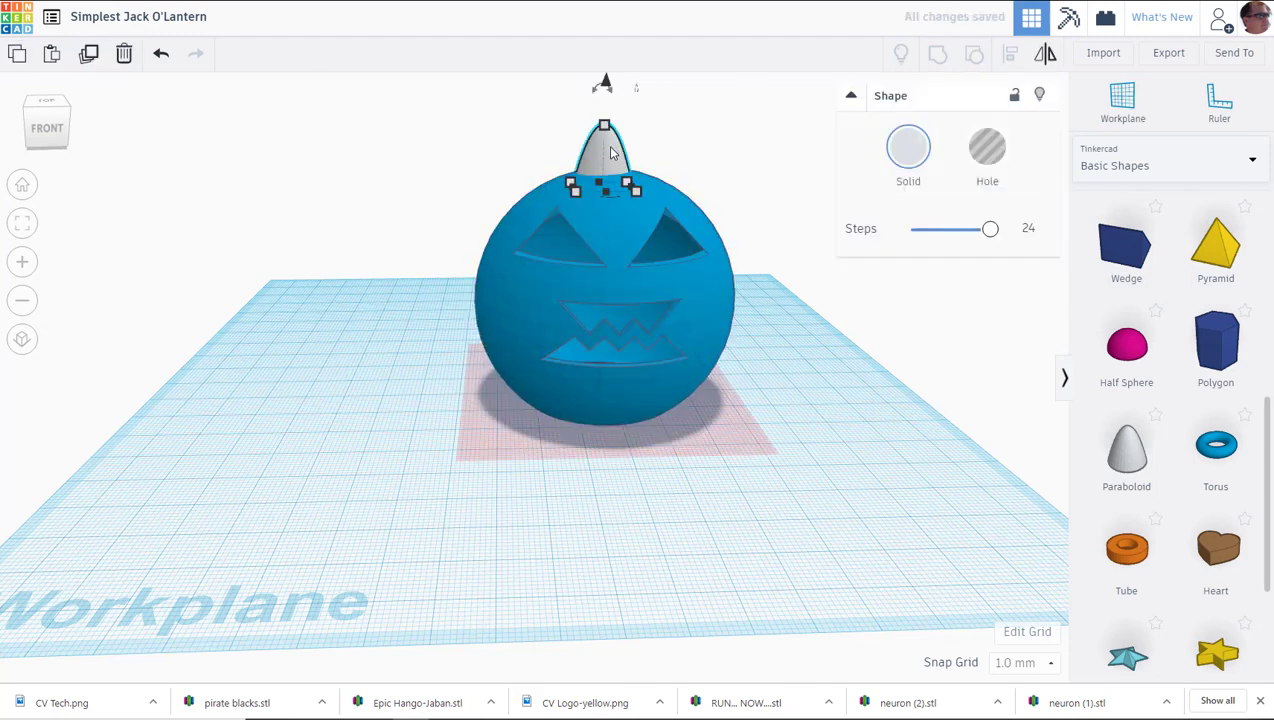
left_click(925, 158)
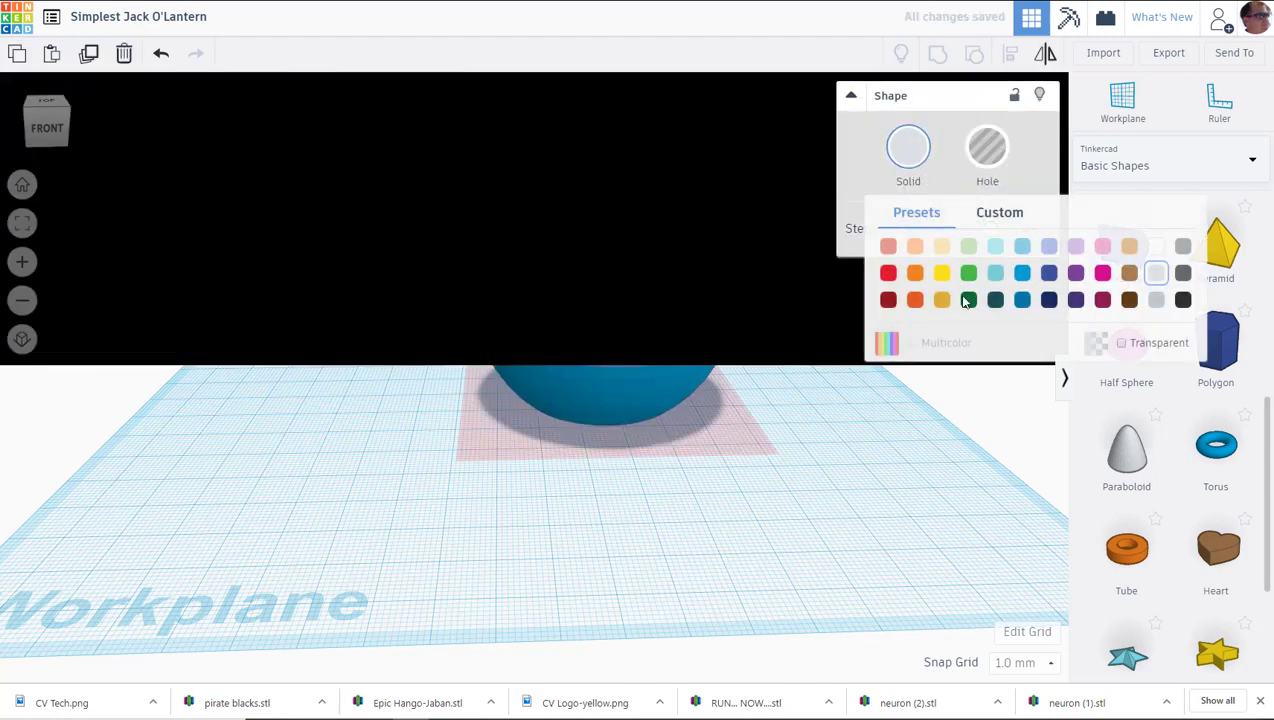
left_click(1129, 273)
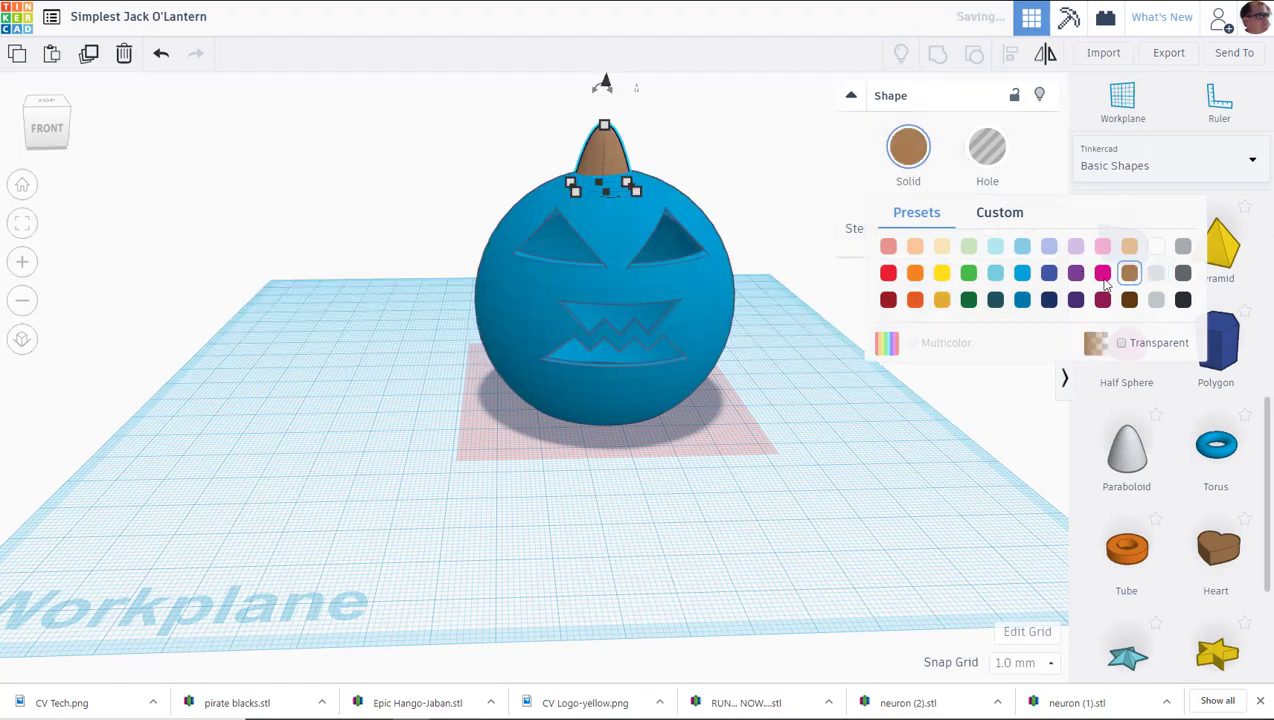
left_click(850, 384)
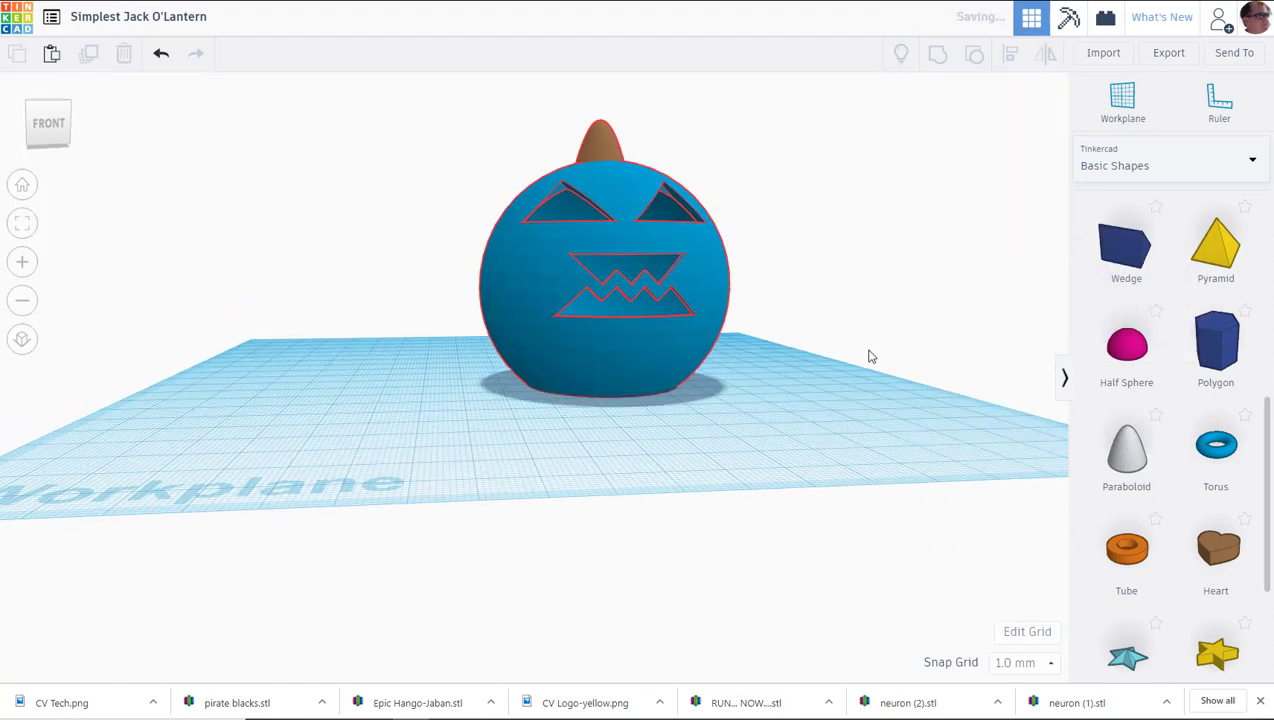